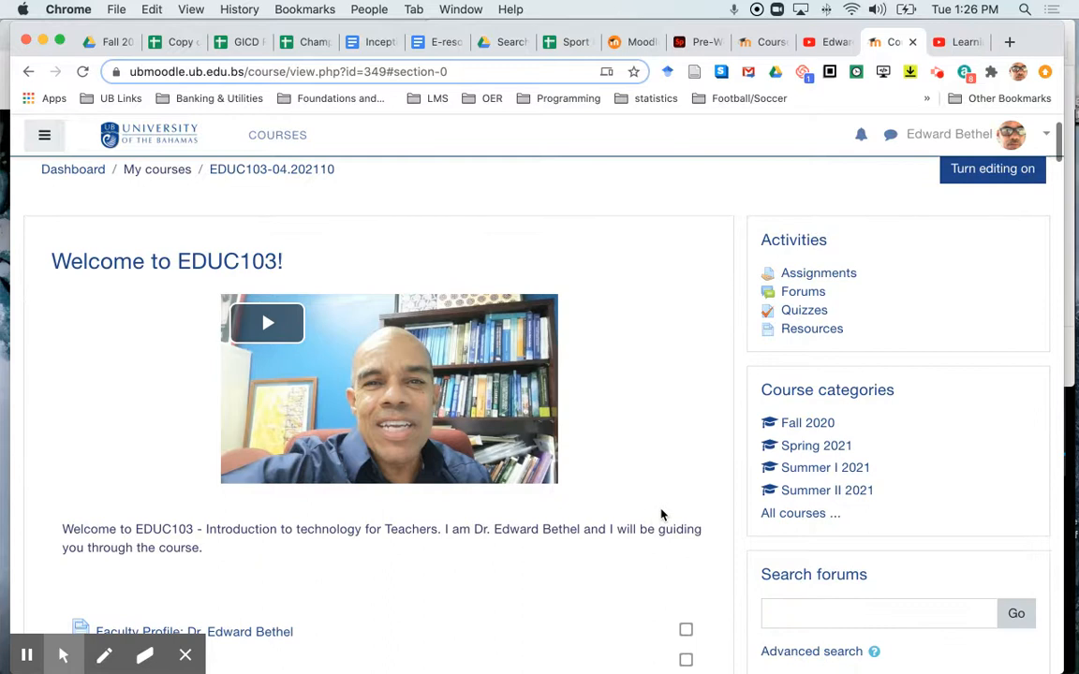
Step: Browse the course page's modules and activities
scroll(661, 514, down, 1)
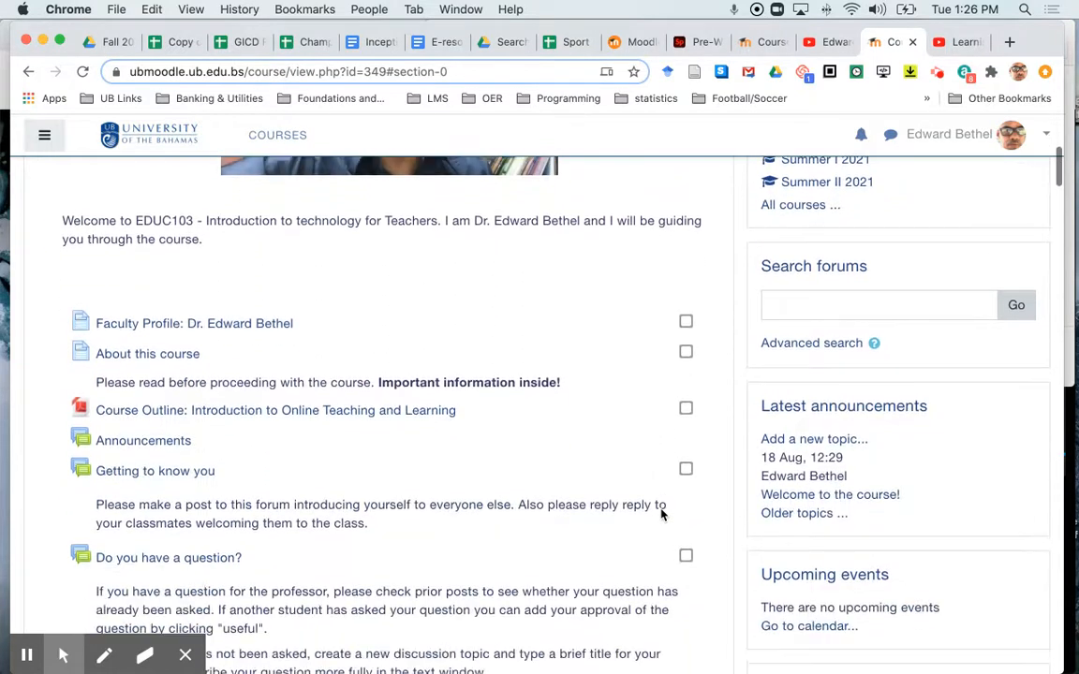
scroll(661, 514, down, 3)
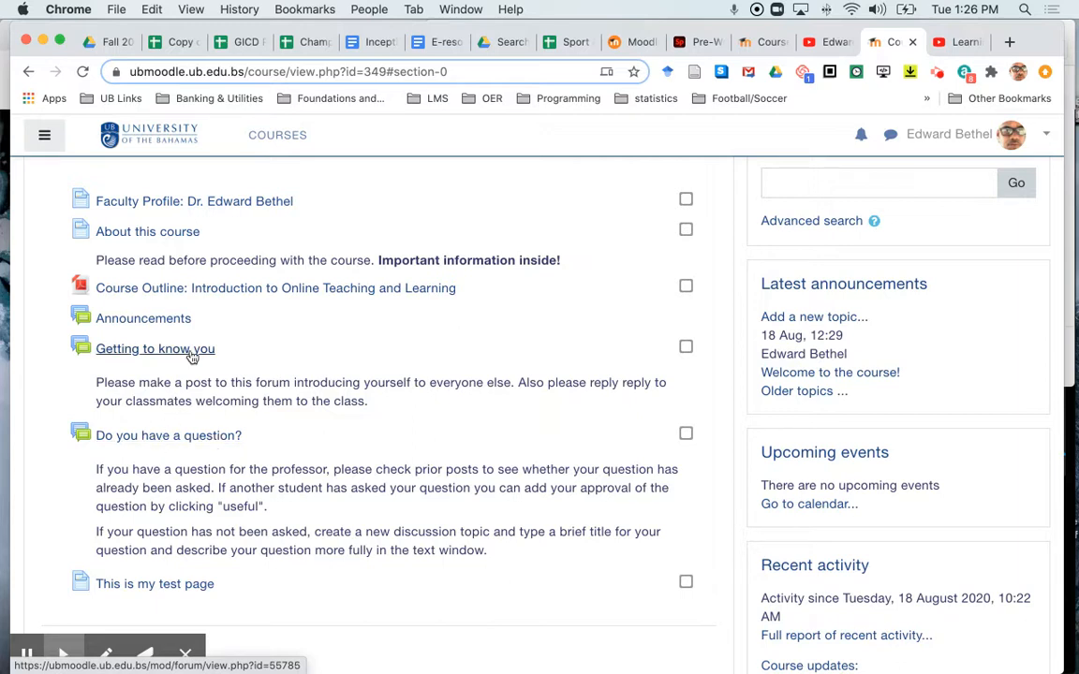
scroll(360, 415, down, 5)
scroll(360, 415, down, 5)
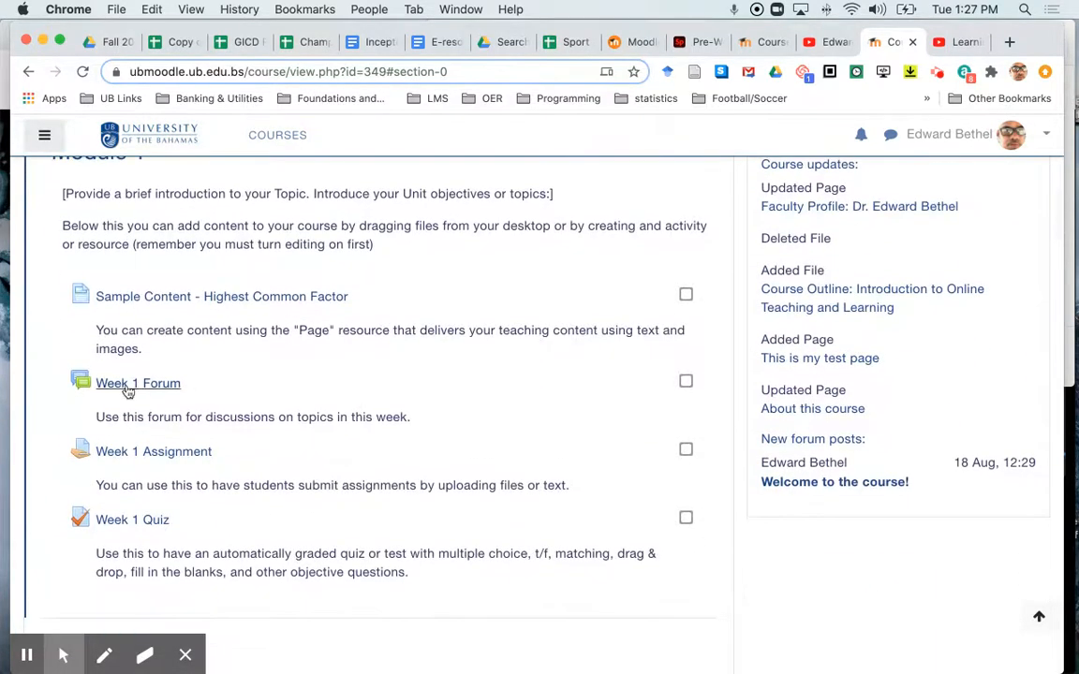
scroll(283, 410, down, 8)
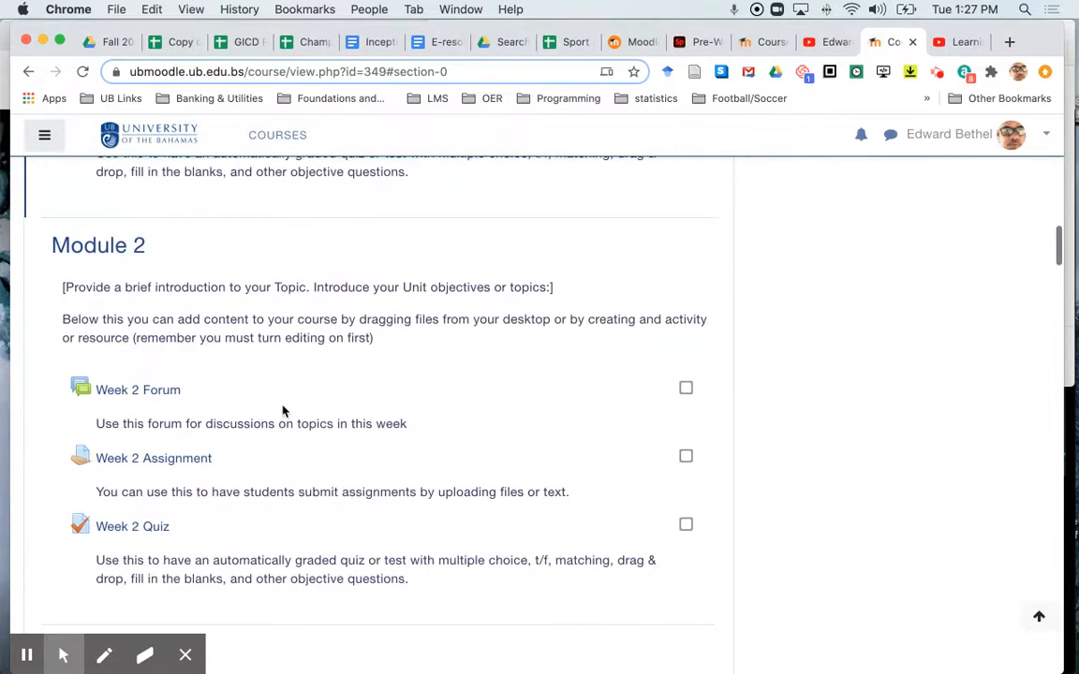
scroll(265, 320, down, 7)
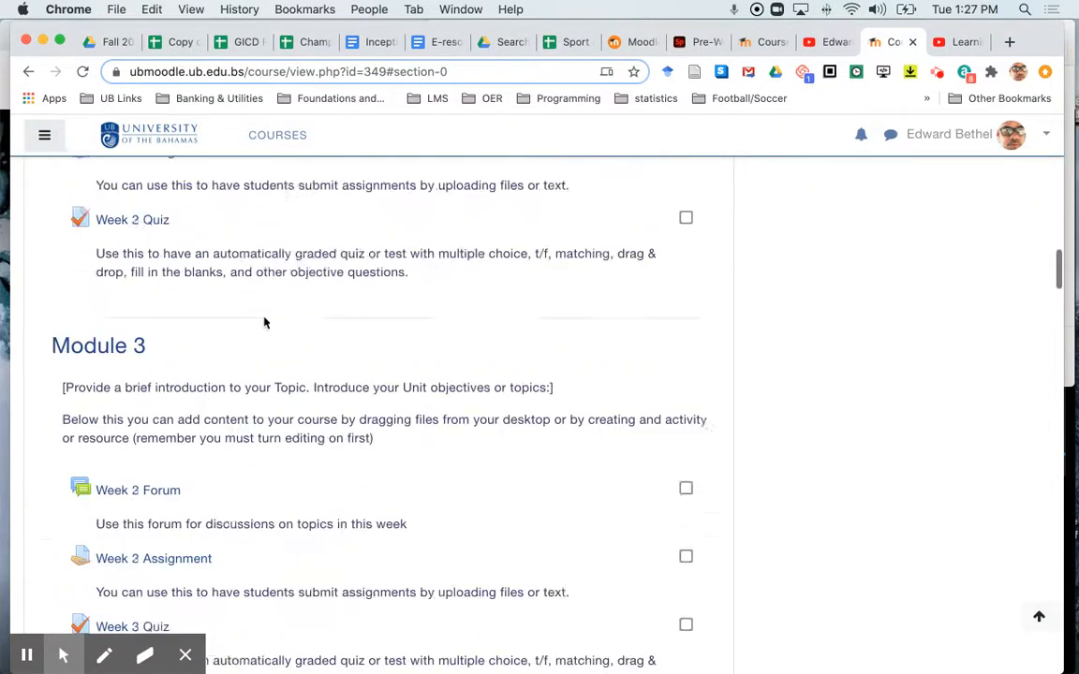
scroll(264, 323, up, 6)
scroll(264, 323, up, 7)
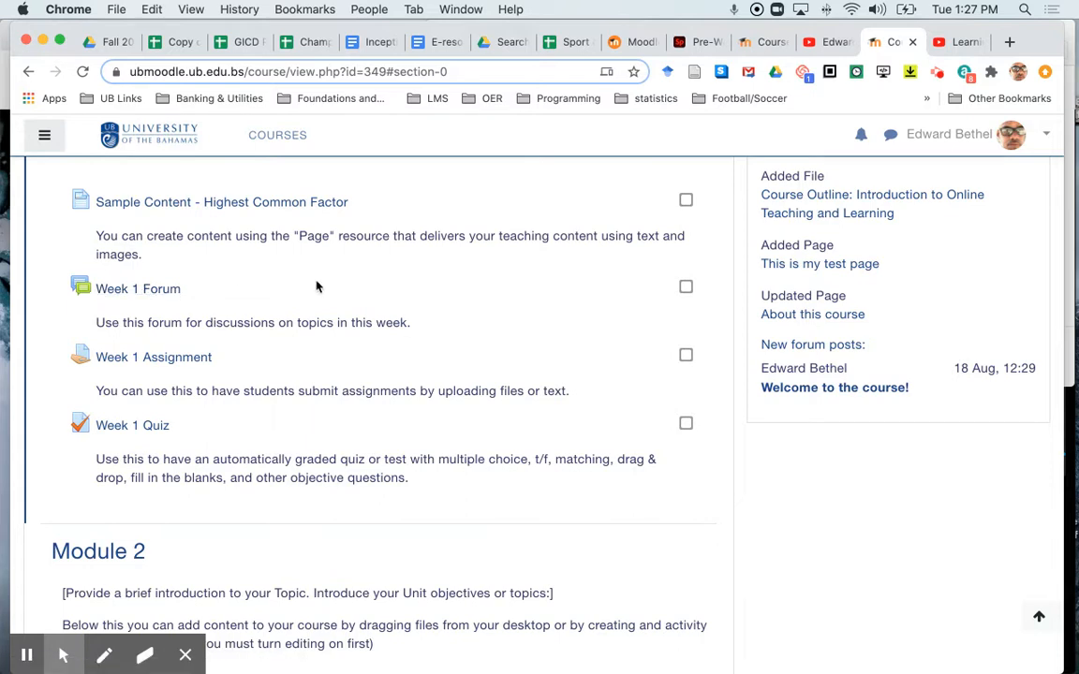
scroll(316, 286, up, 5)
scroll(317, 287, up, 4)
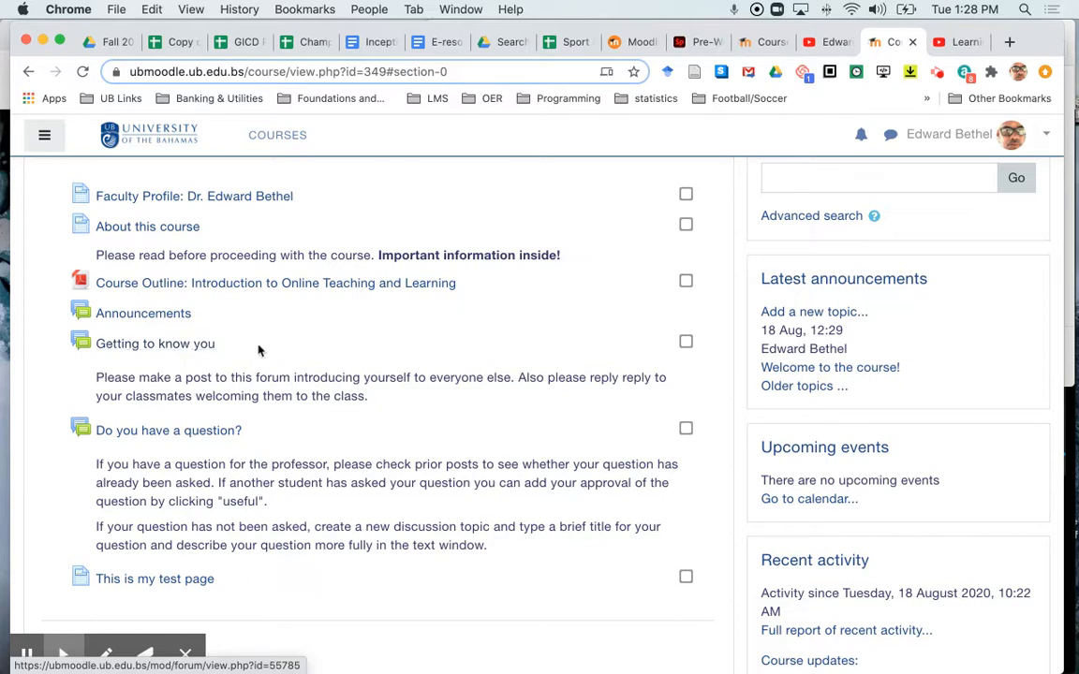
Step: Open the edit settings of the Getting to know you forum
click(160, 346)
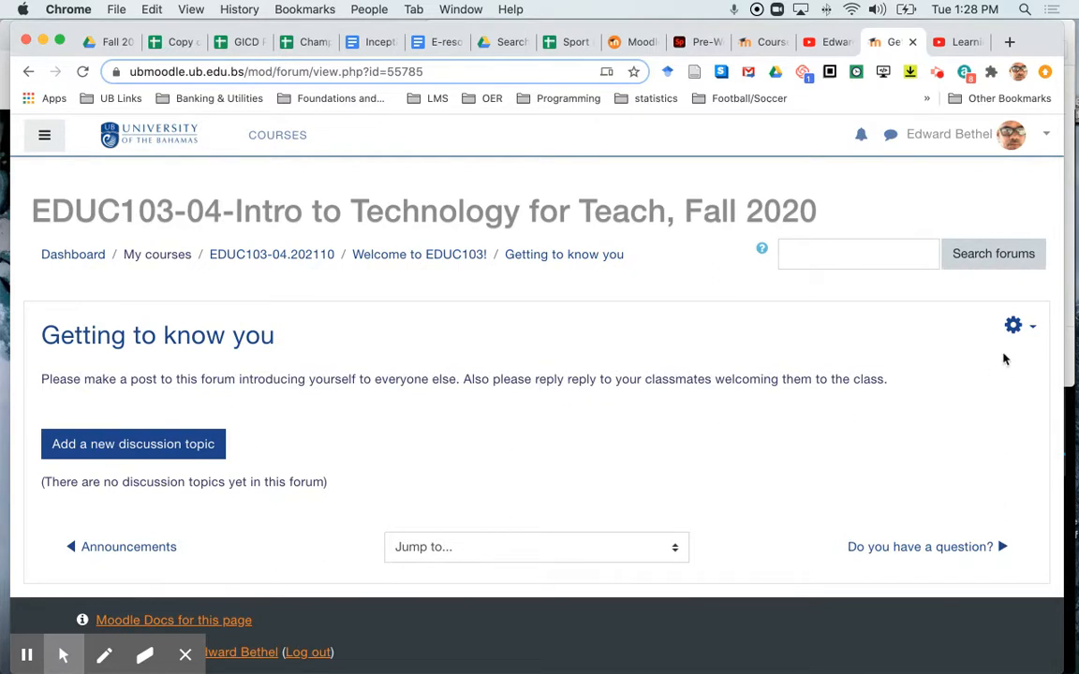
click(1015, 326)
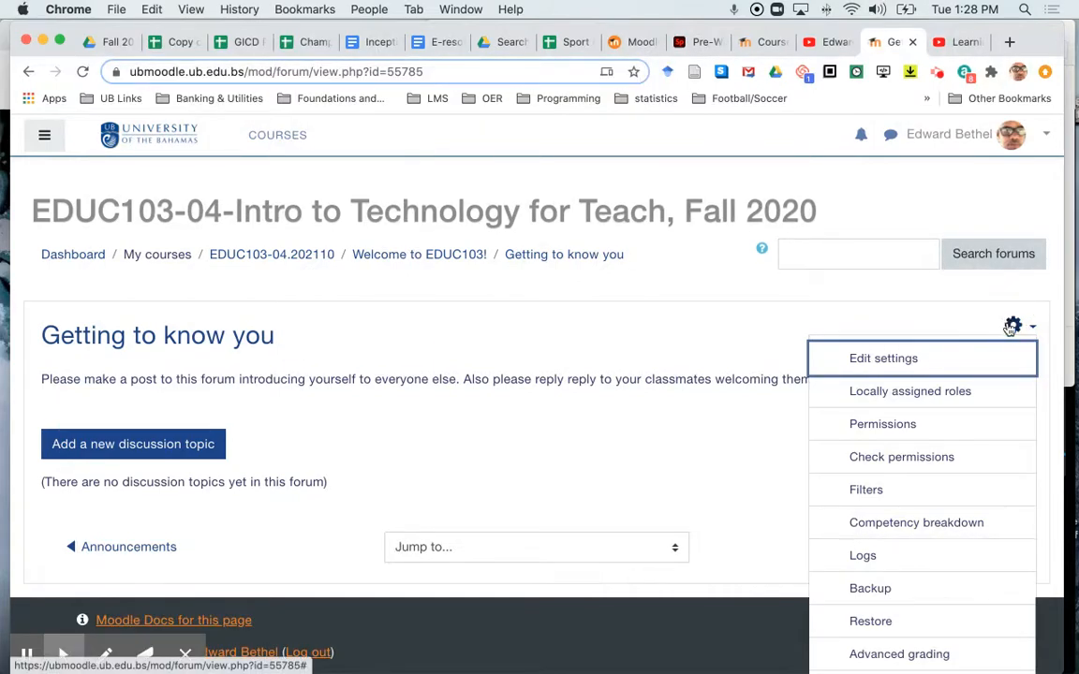
click(883, 358)
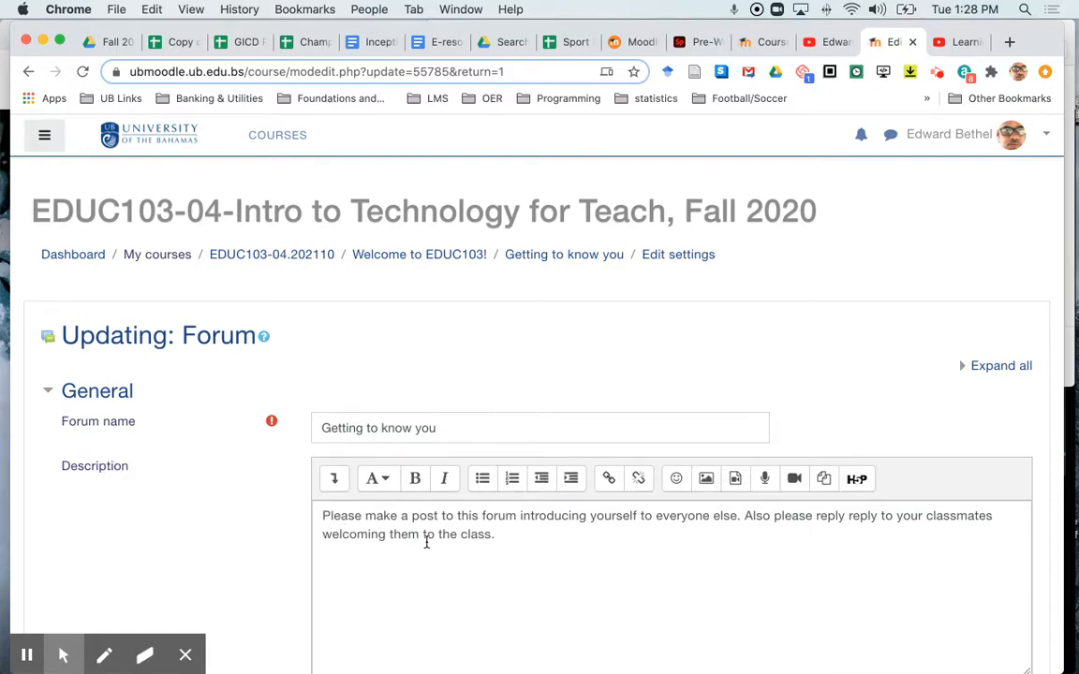
Step: Review the available forum types and their help explanation
scroll(426, 541, down, 10)
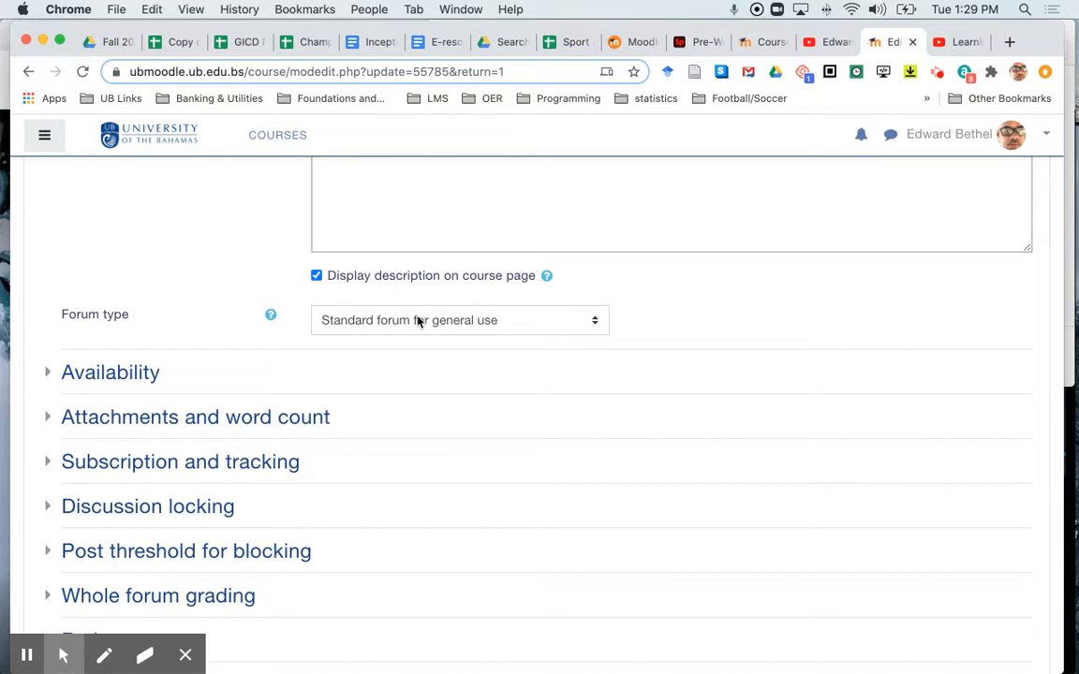
click(592, 321)
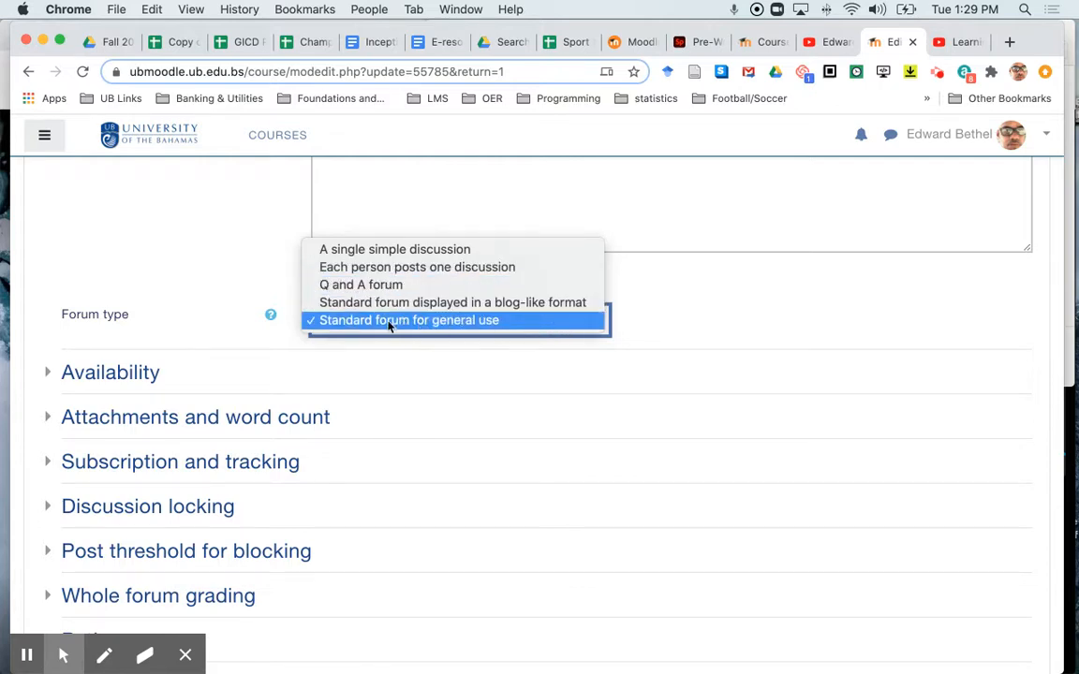
click(659, 320)
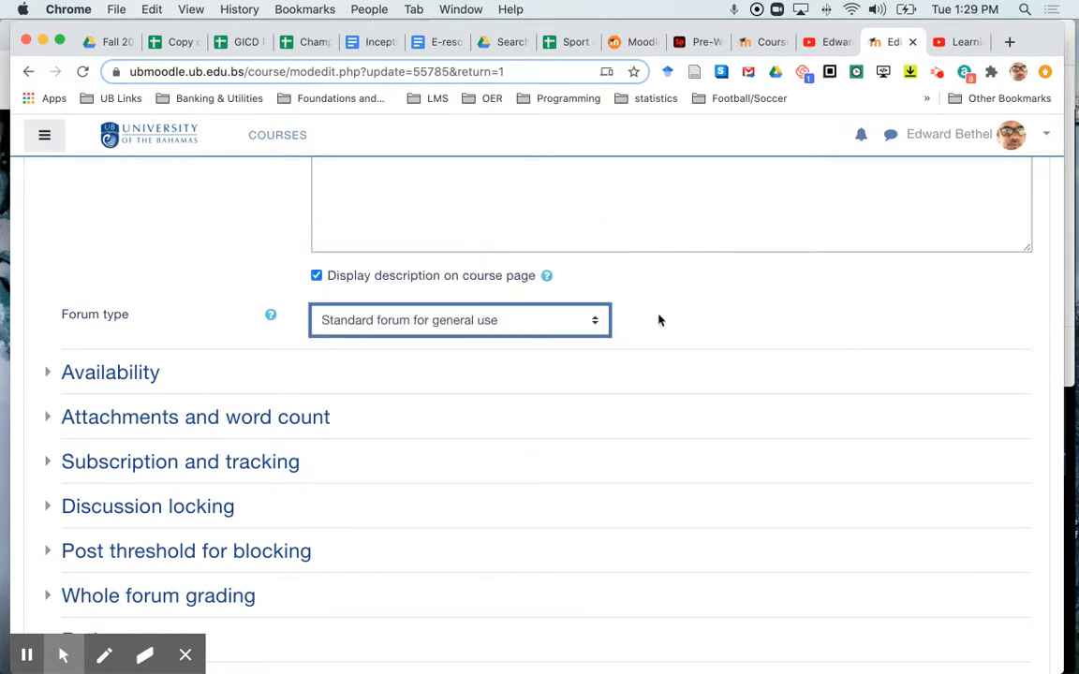
click(547, 321)
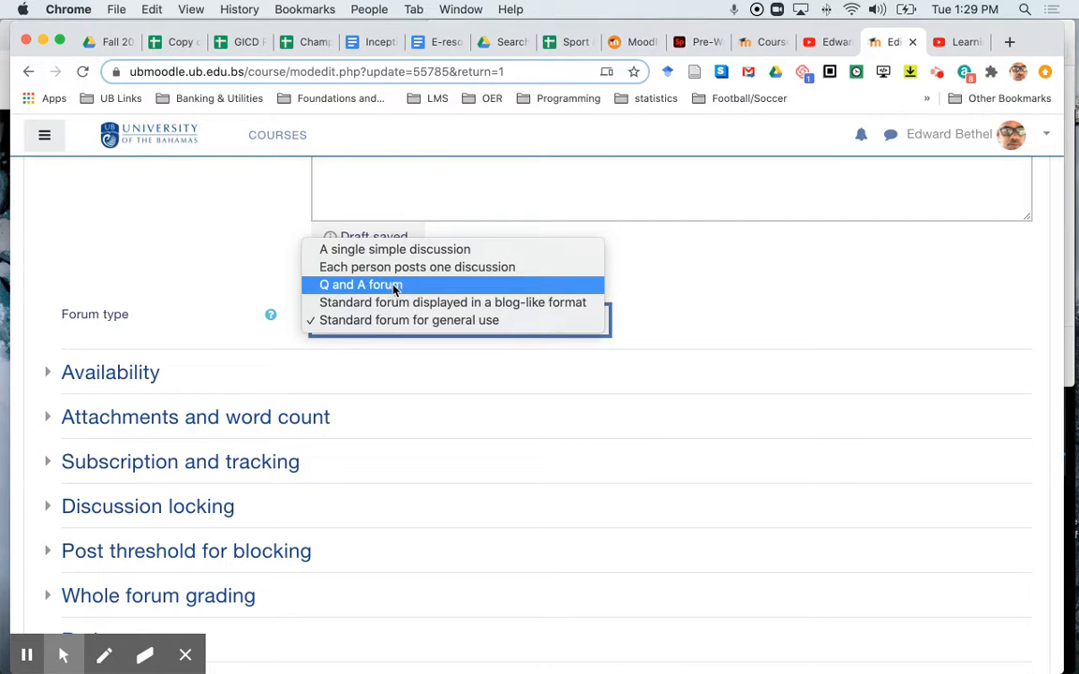
click(683, 296)
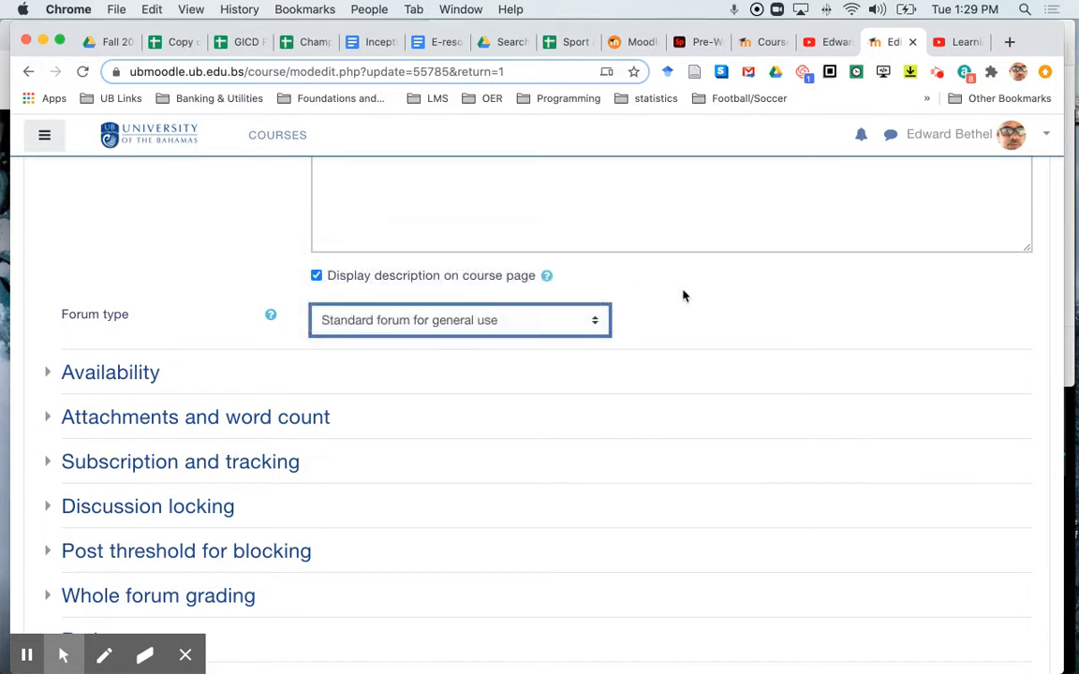
click(271, 317)
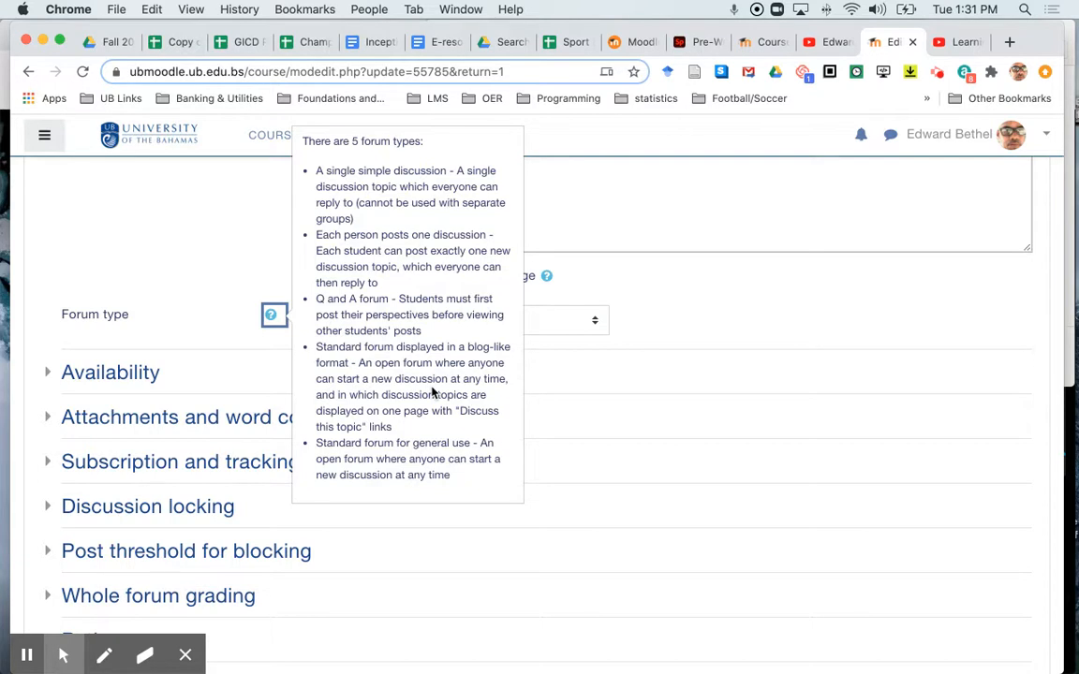
click(686, 310)
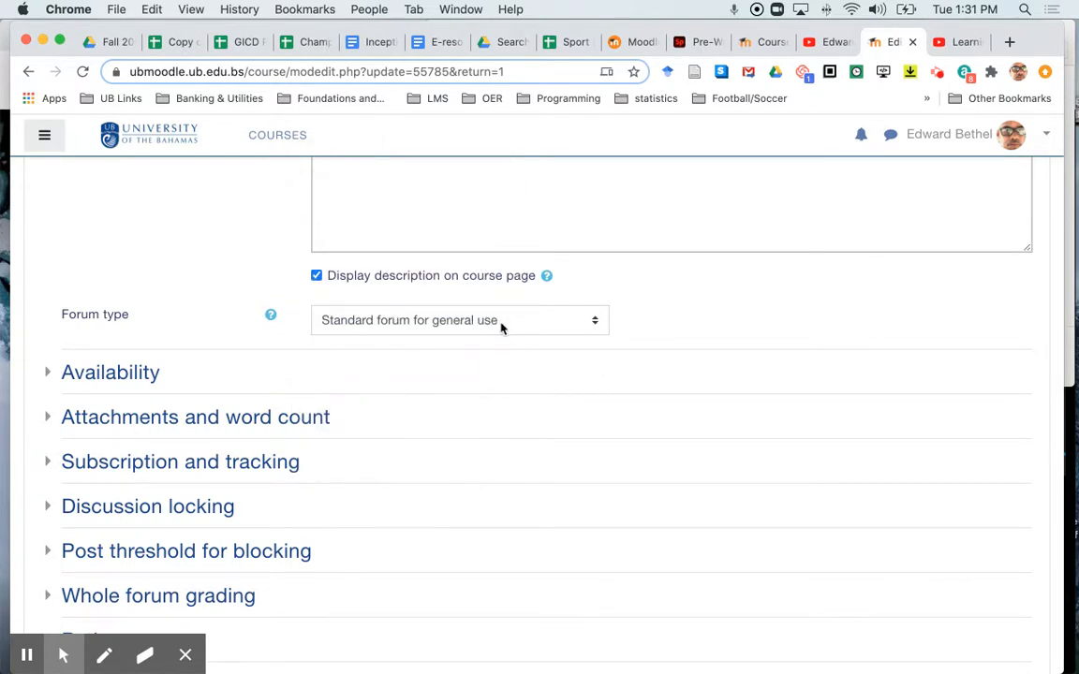
Step: Expand the Availability section to examine the due date and cut-off date settings
click(133, 374)
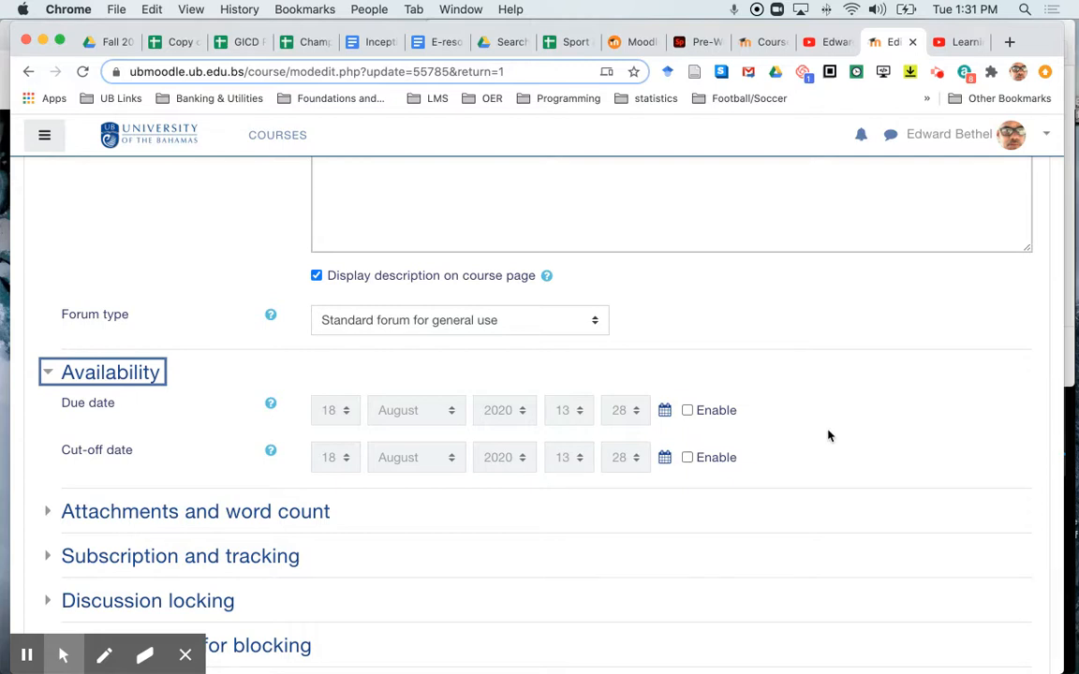
scroll(828, 435, down, 3)
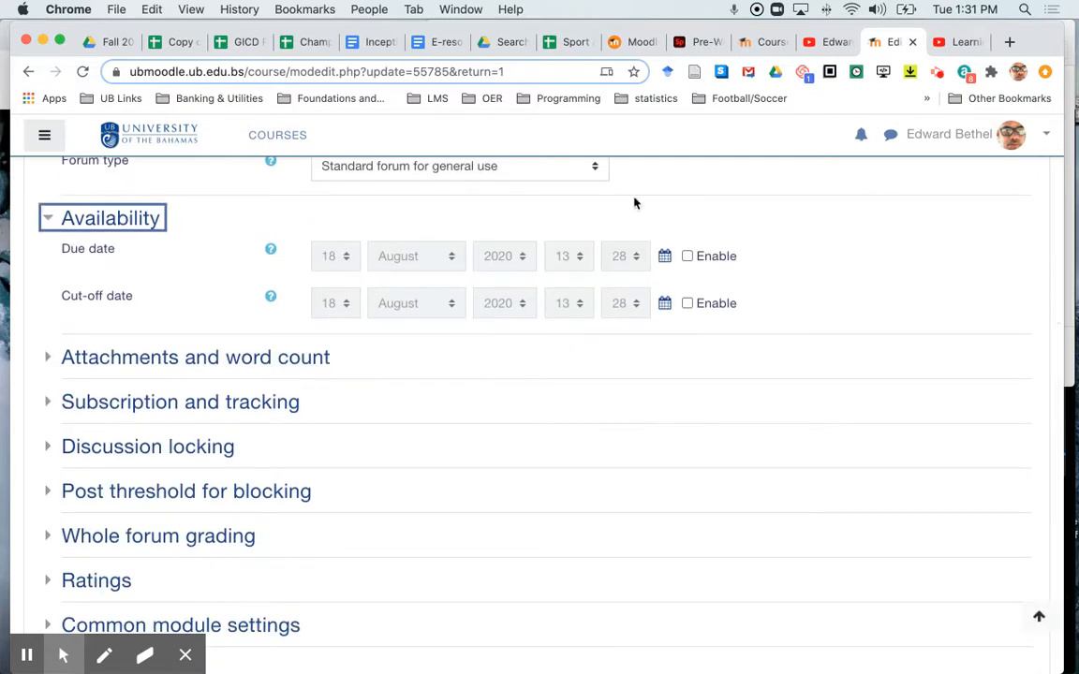
scroll(621, 297, up, 7)
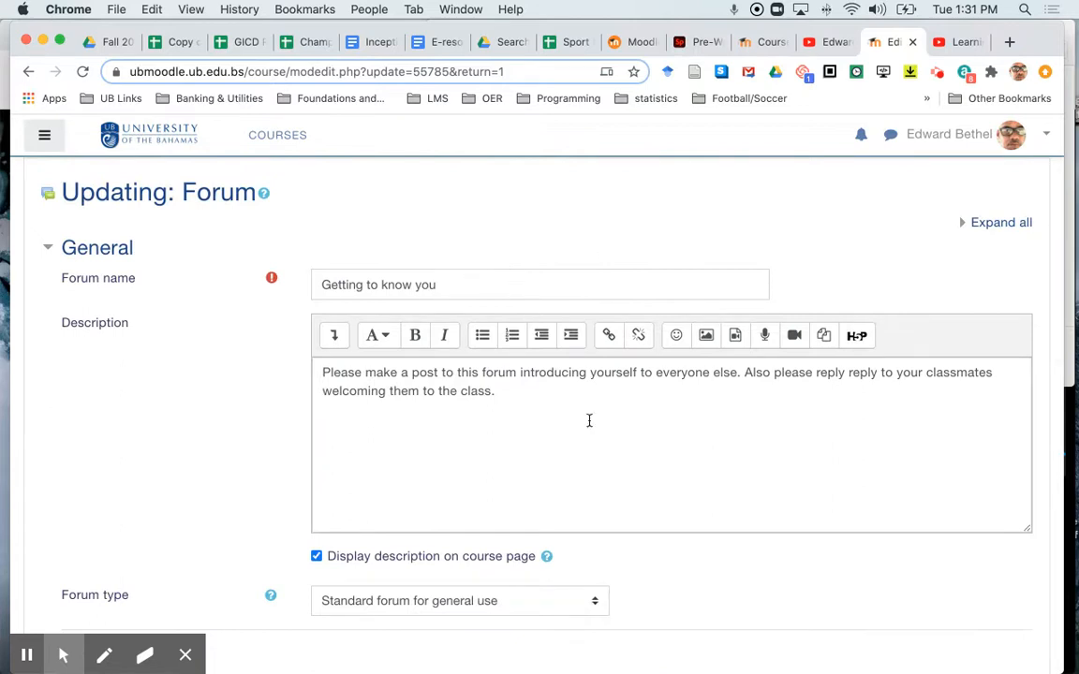
scroll(601, 446, down, 10)
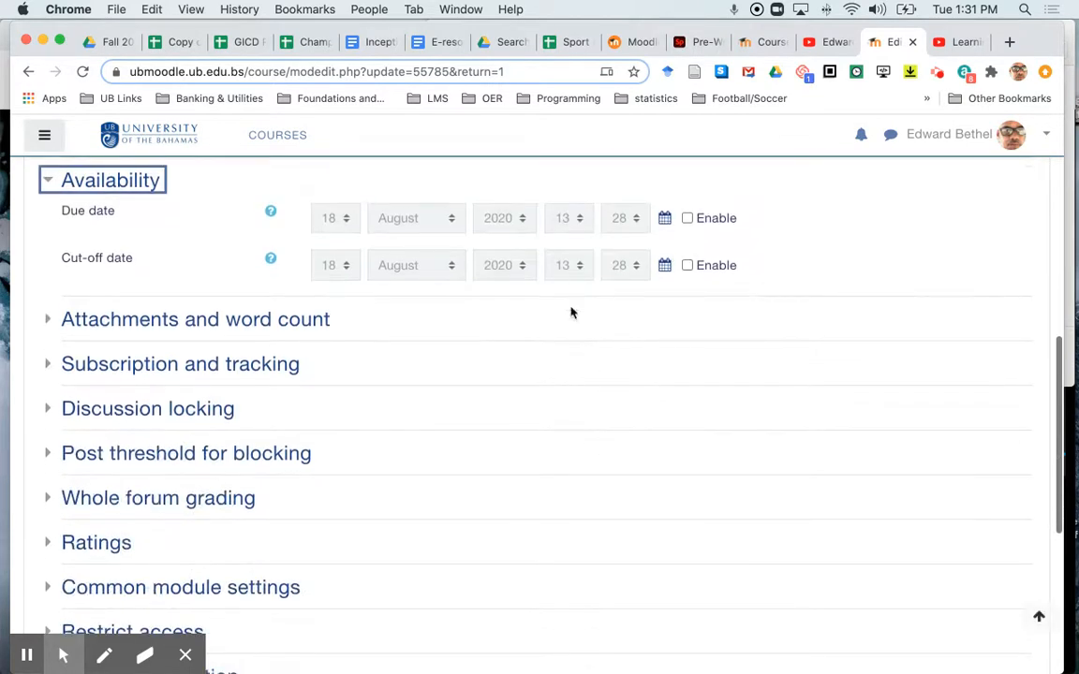
Step: Set the forum's maximum number of attachments to 1
click(300, 322)
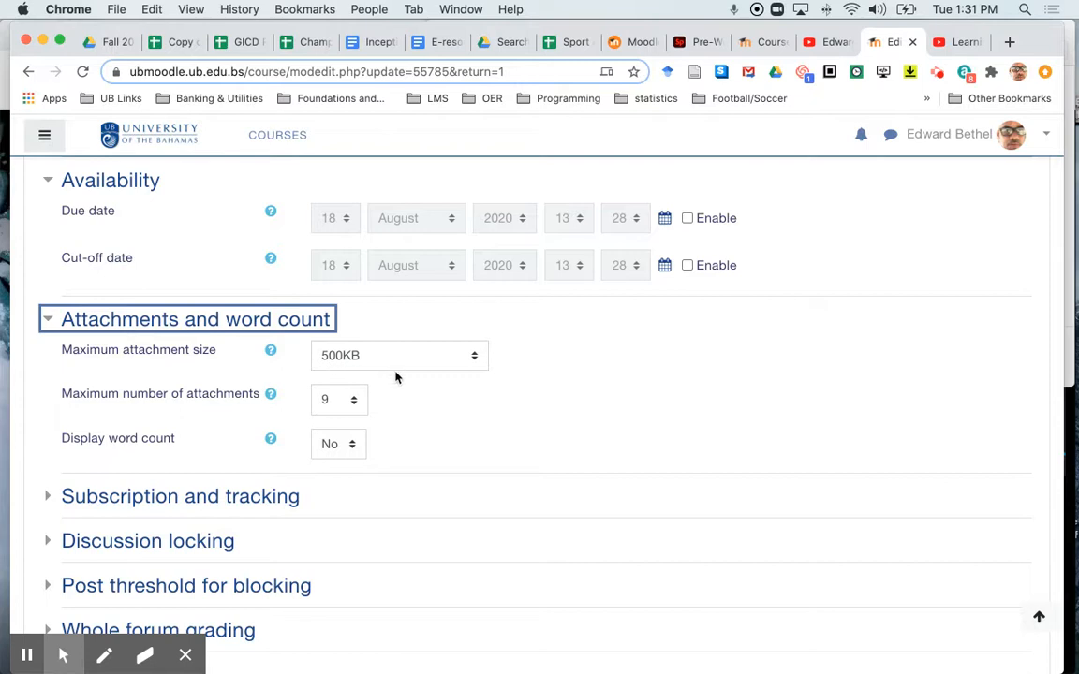
click(349, 401)
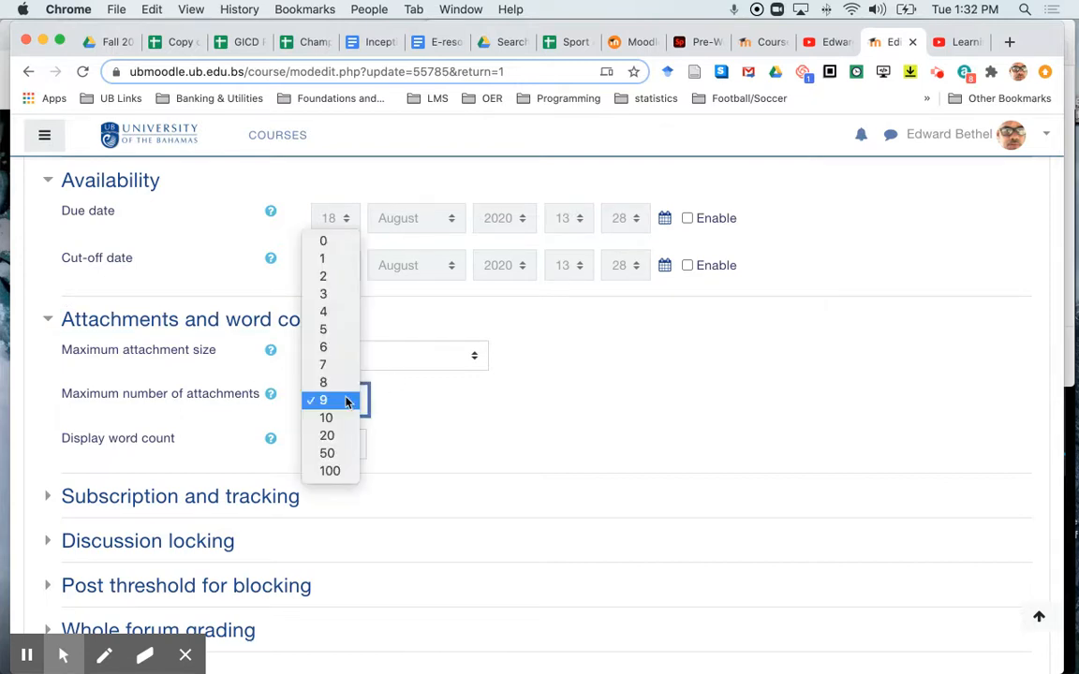
click(326, 260)
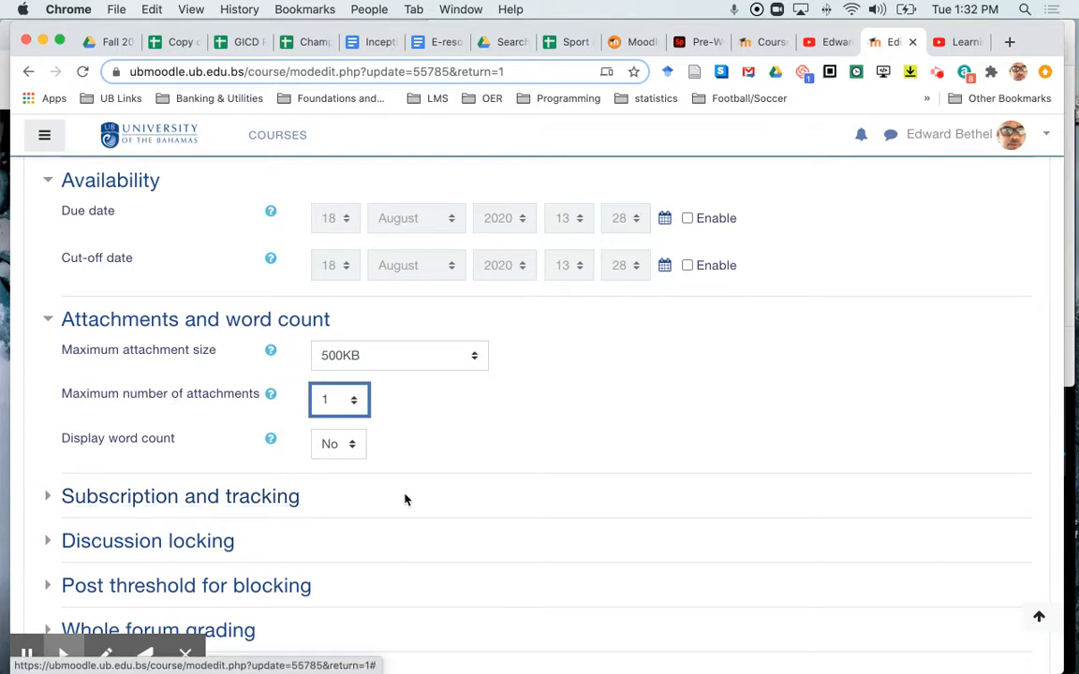
Step: Expand Subscription and tracking and review the subscription mode options
scroll(405, 498, down, 2)
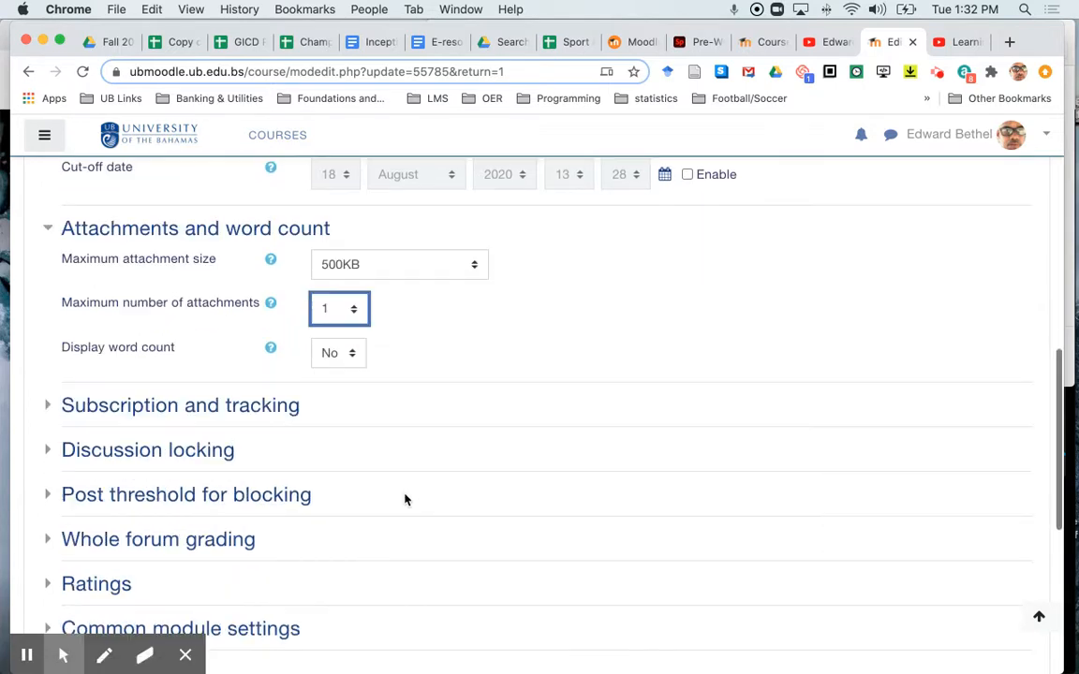
click(265, 411)
scroll(566, 450, down, 2)
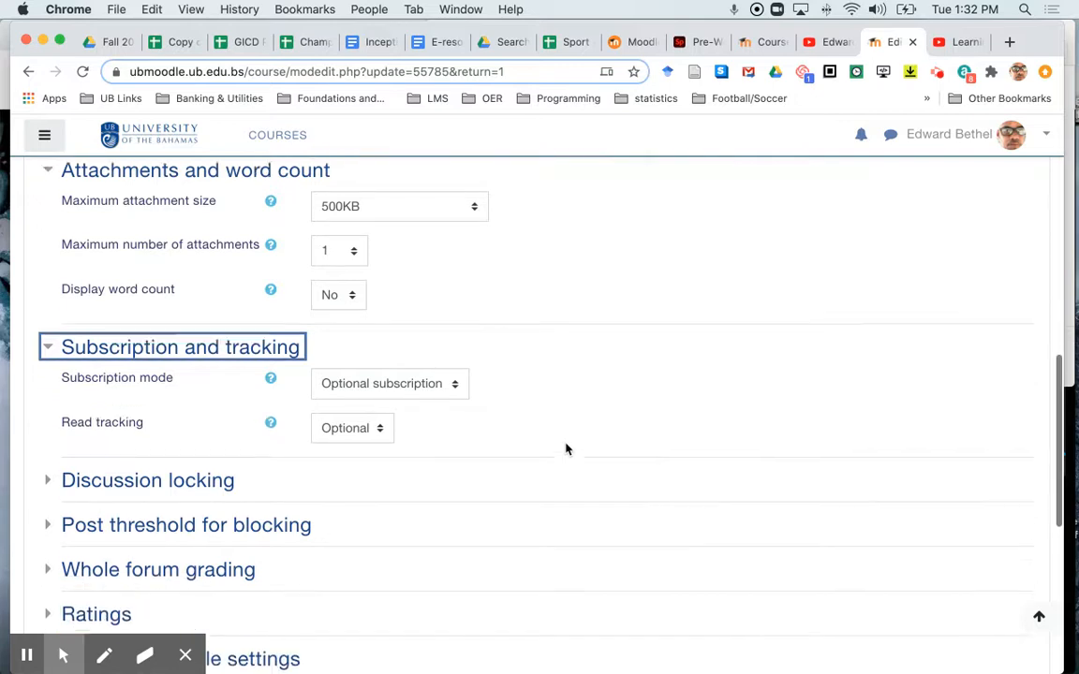
click(448, 374)
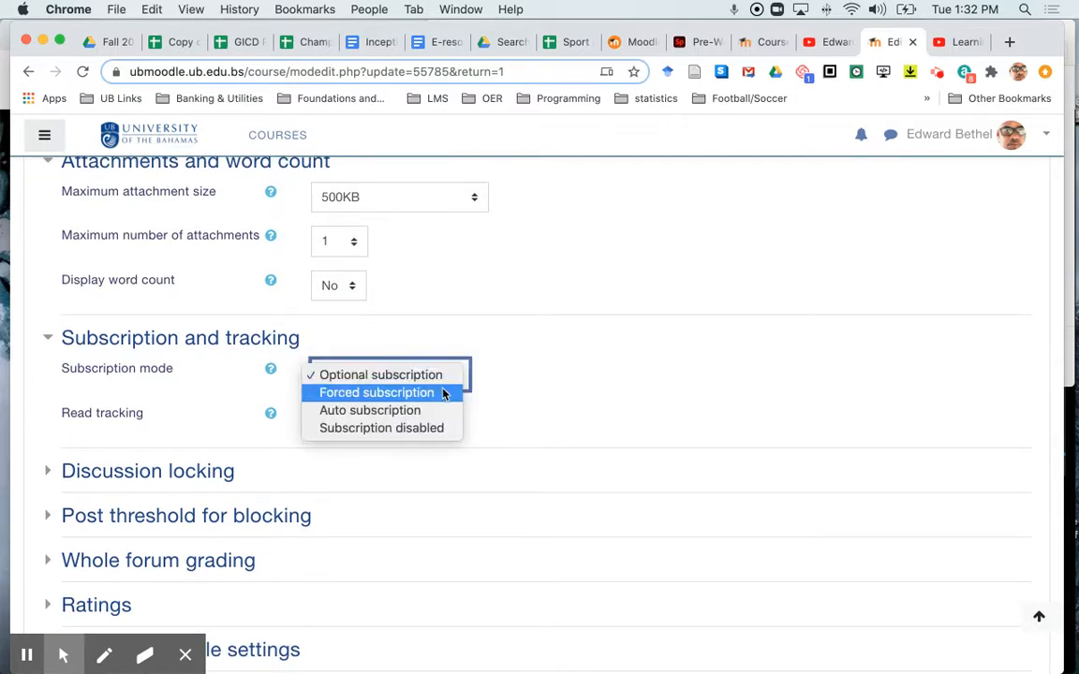
click(516, 367)
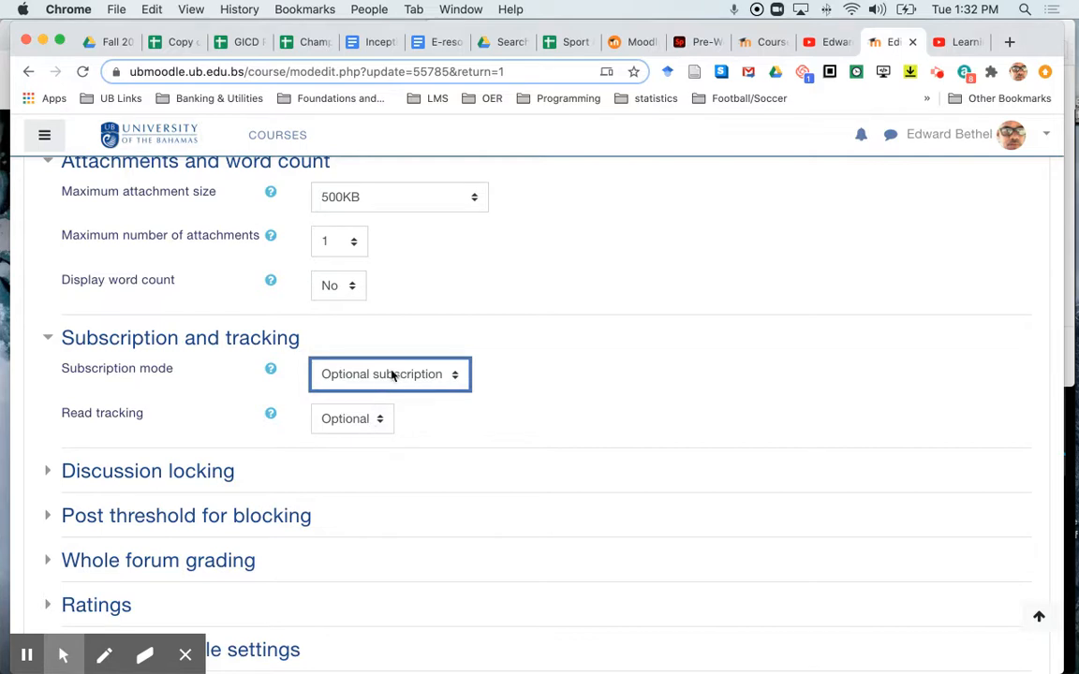
Step: Expand the discussion locking, post threshold for blocking and whole forum grading sections to review their options
click(228, 476)
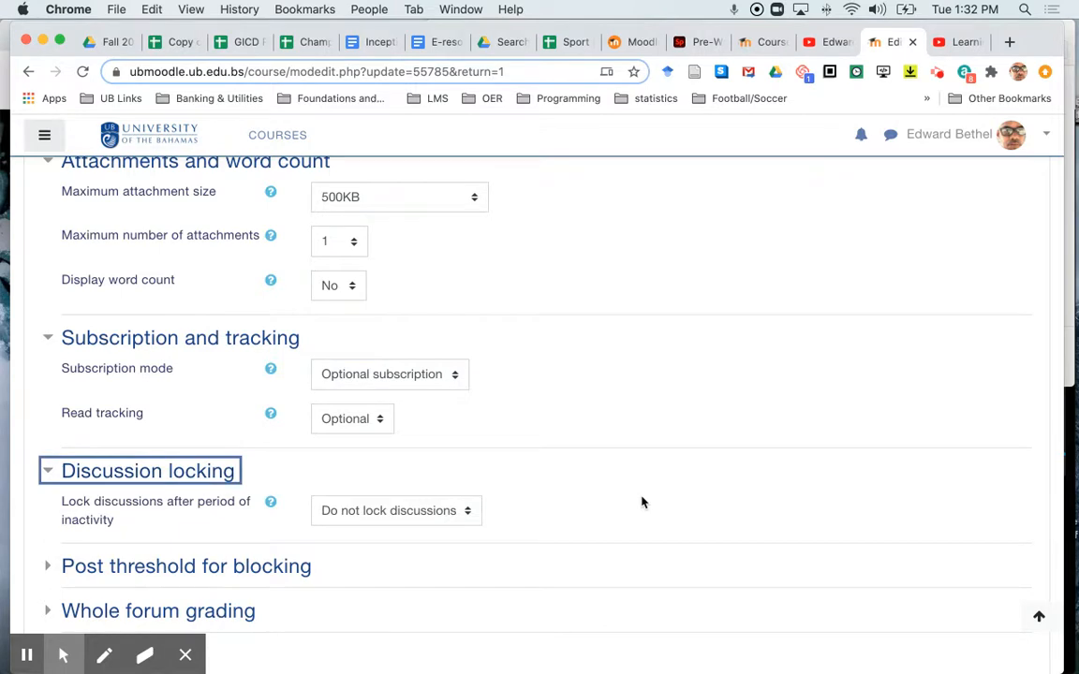
scroll(642, 503, down, 5)
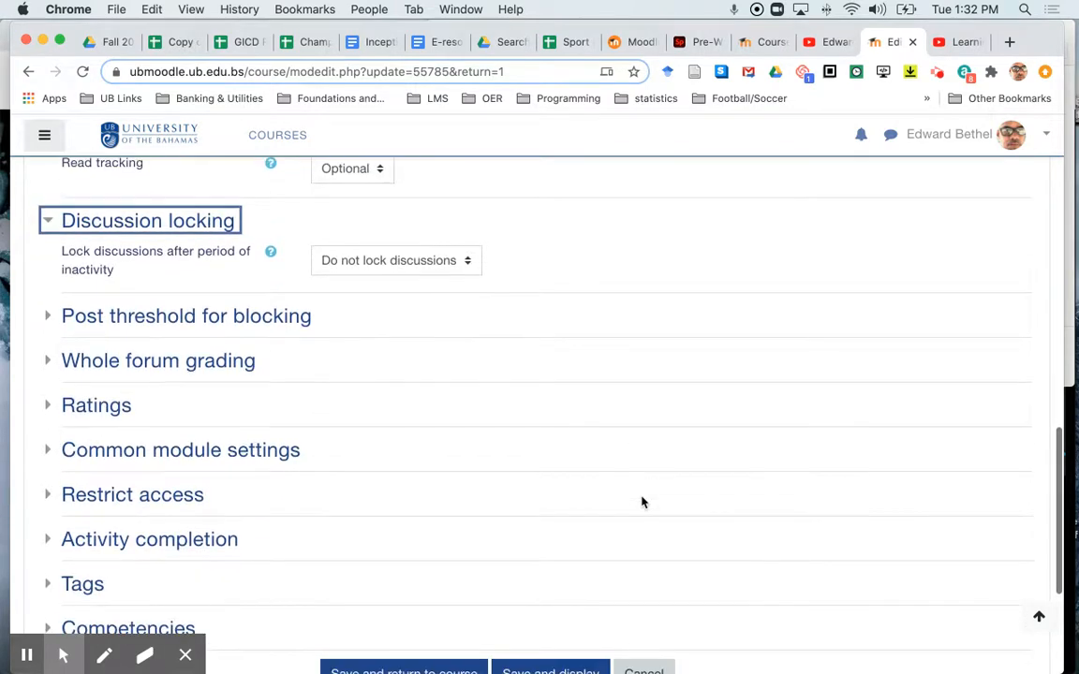
scroll(641, 503, down, 1)
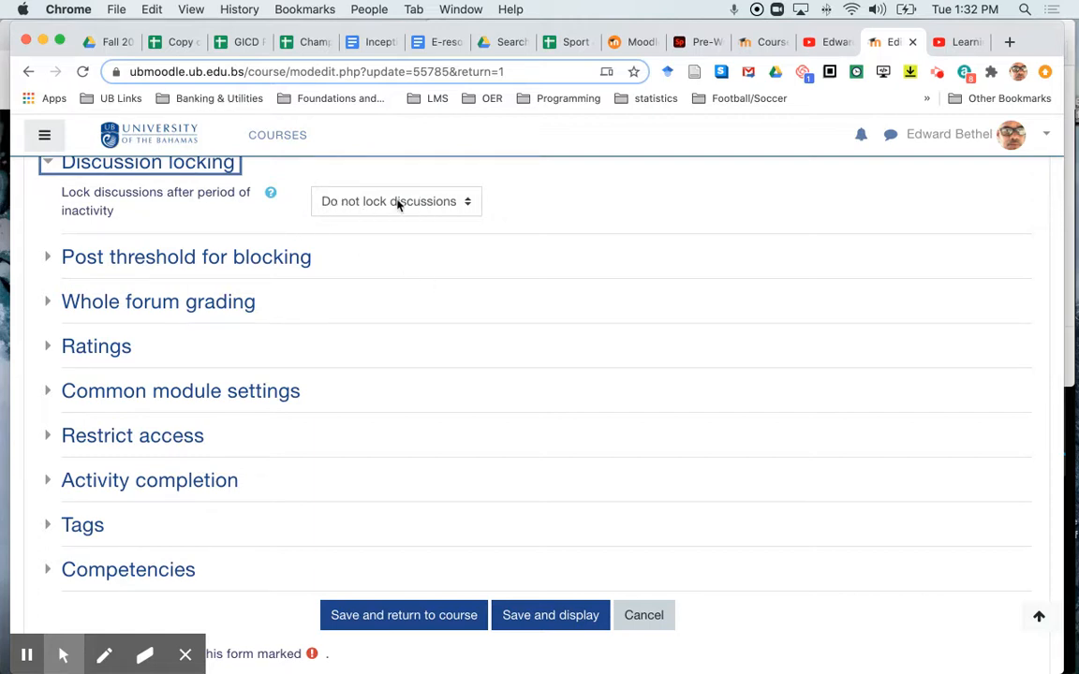
click(259, 259)
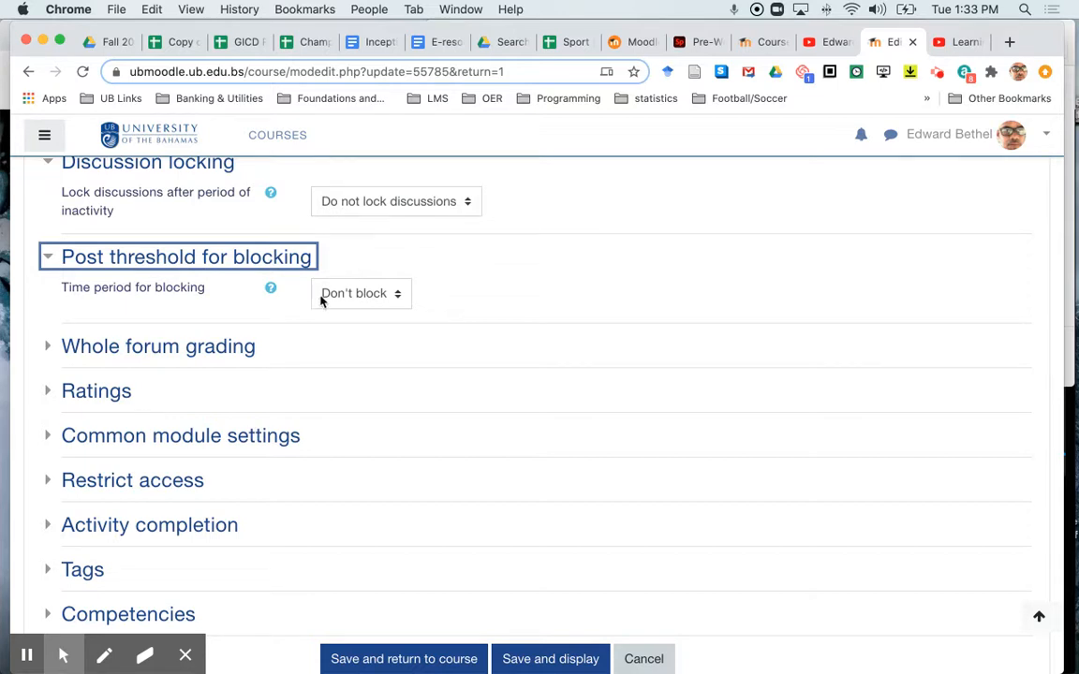
click(354, 293)
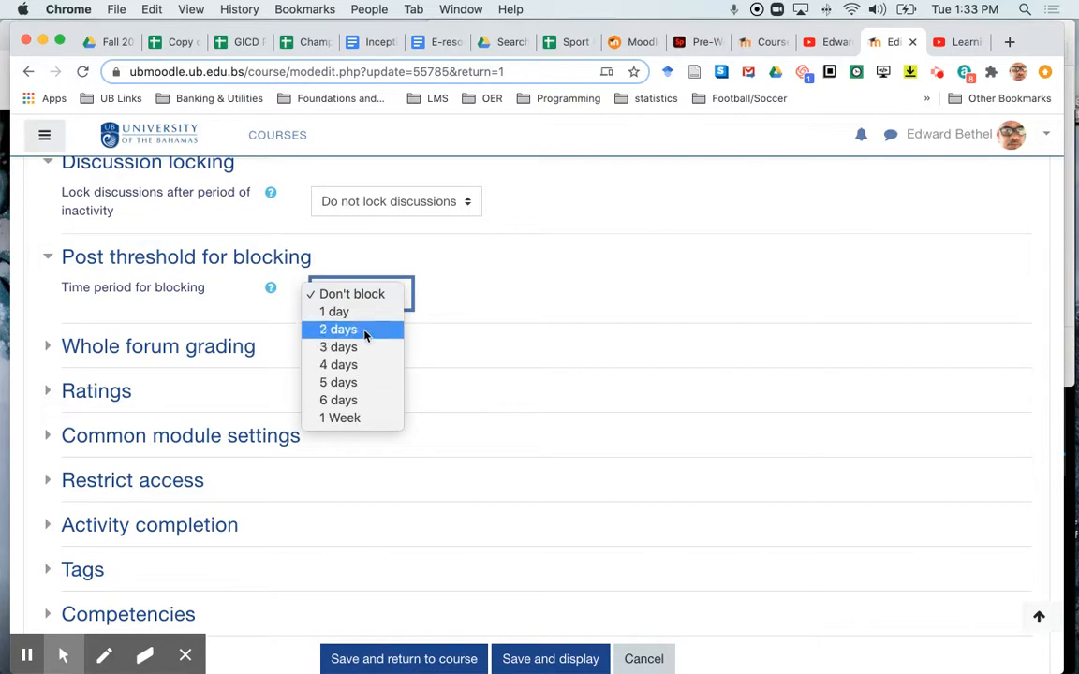
click(539, 278)
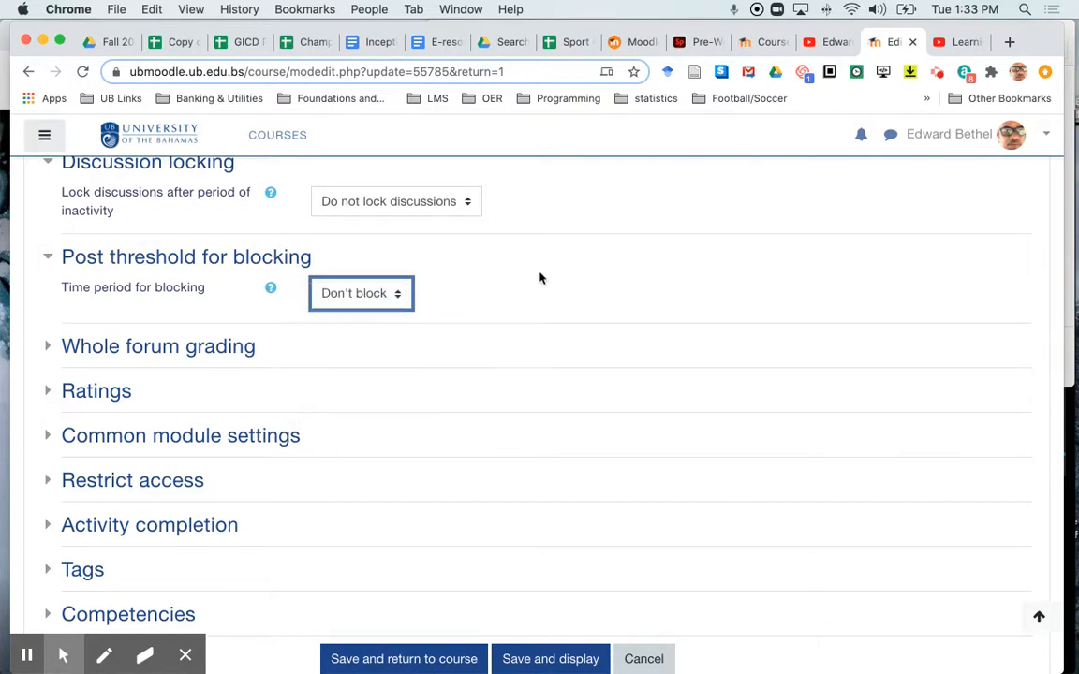
click(221, 349)
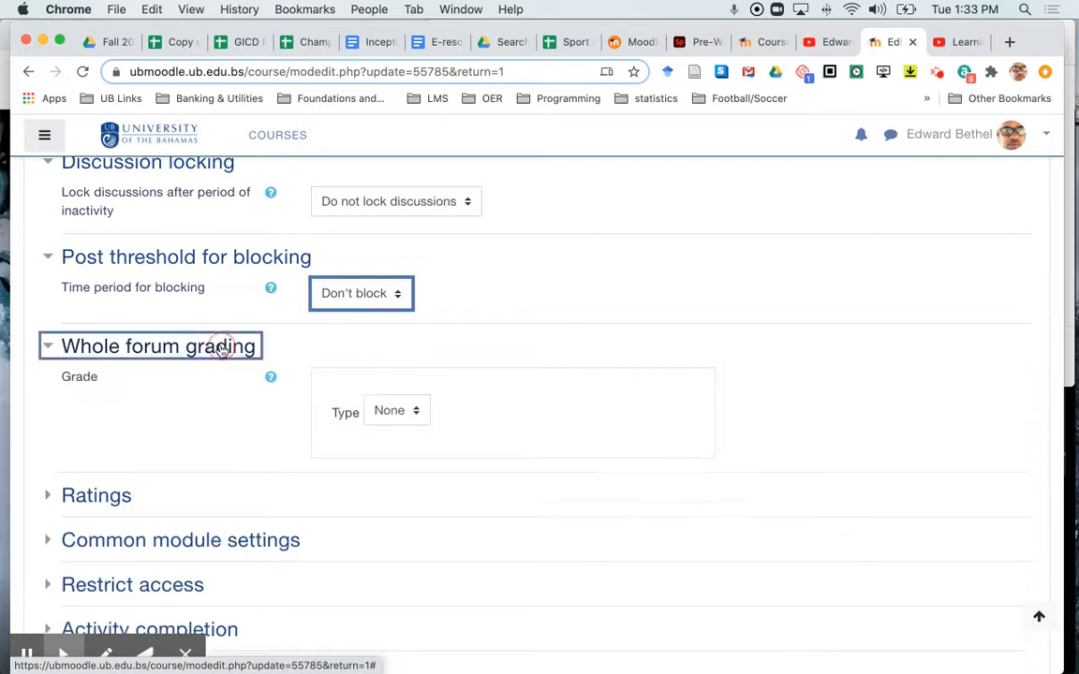
Step: Try the Point grade type for whole forum grading, review its grading options, and reset the grade type to None
click(401, 413)
click(391, 447)
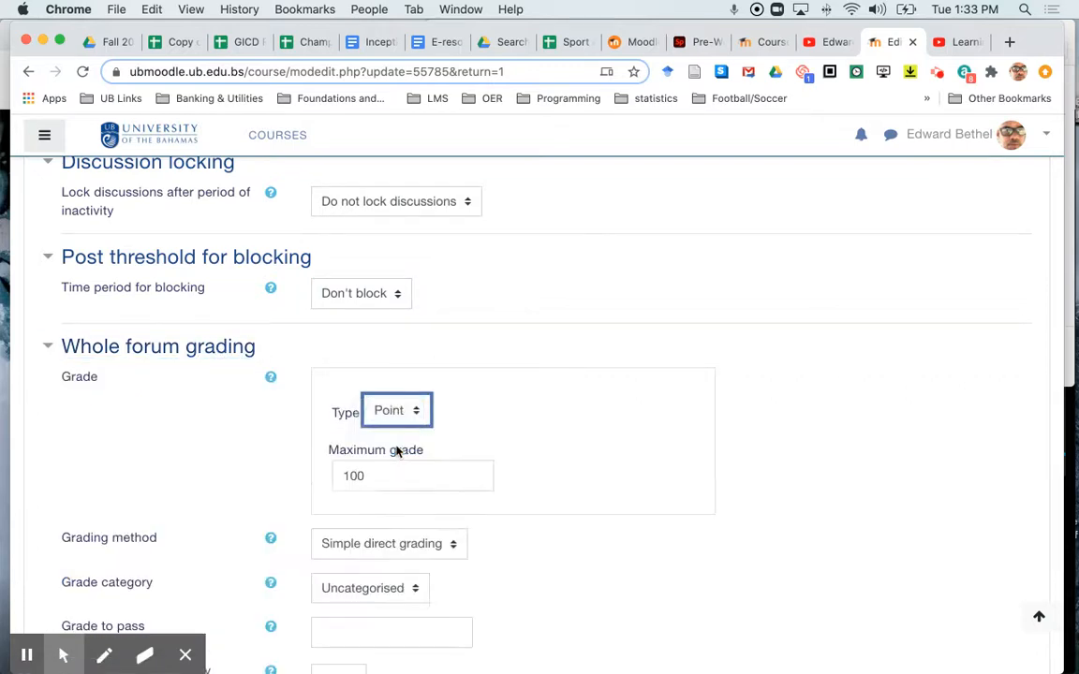
scroll(550, 564, down, 5)
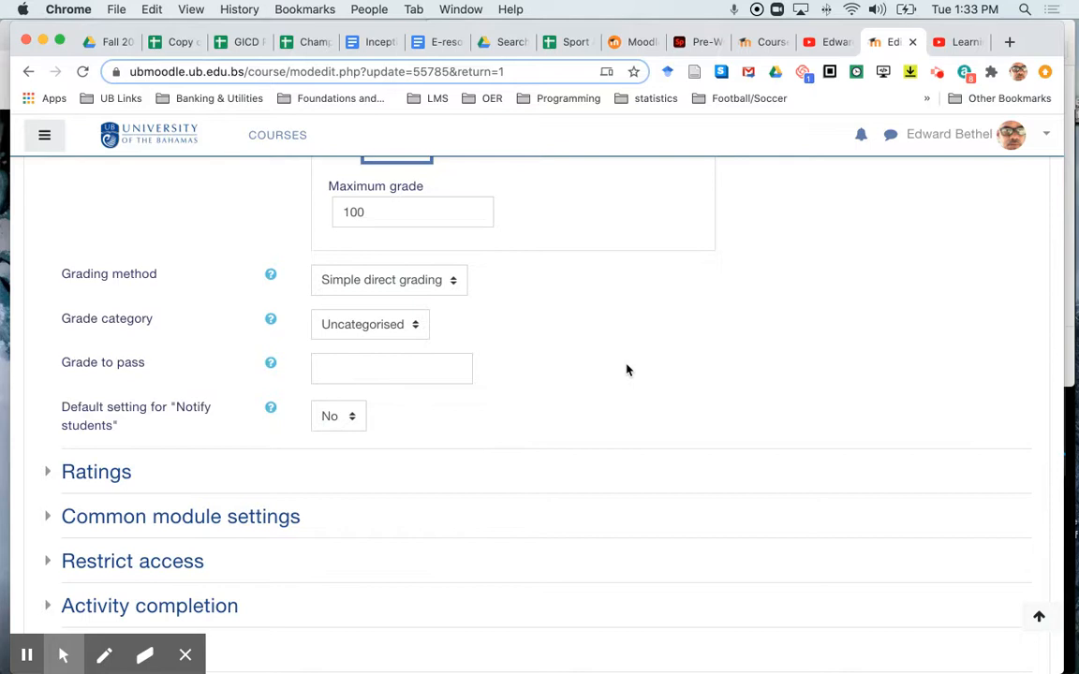
scroll(626, 368, up, 2)
click(416, 260)
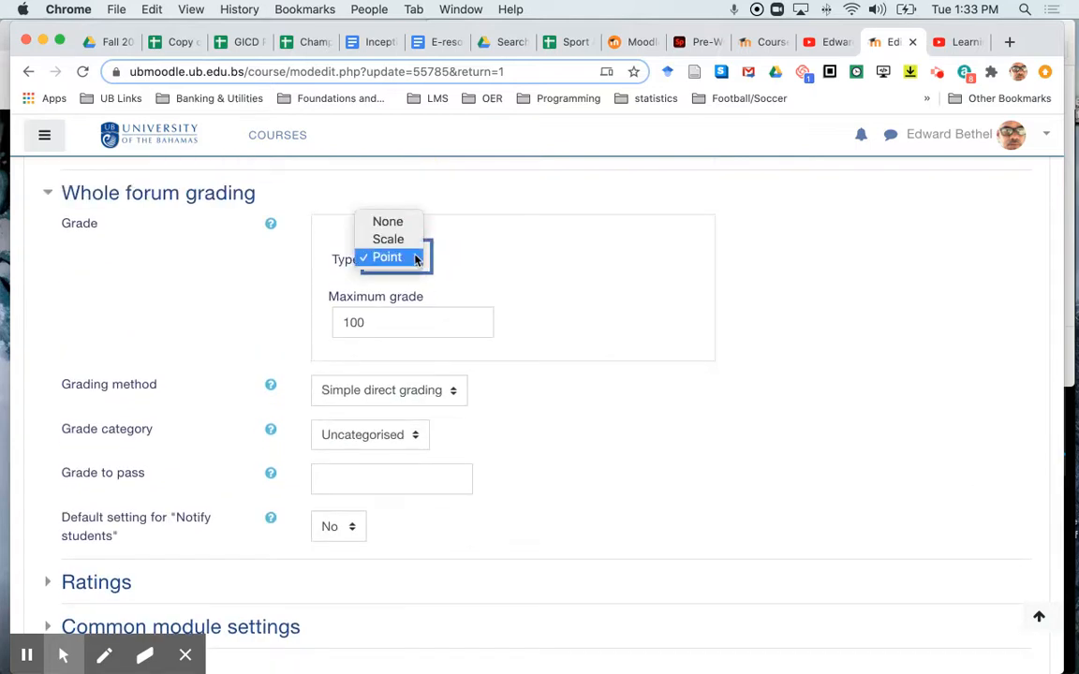
click(417, 224)
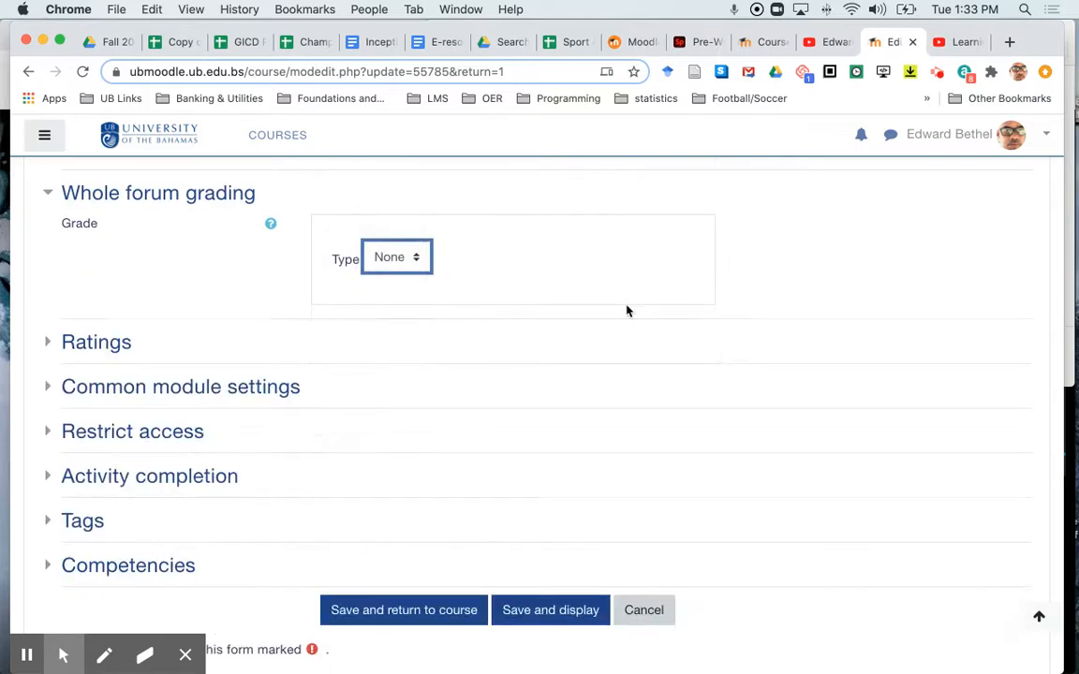
Step: Expand the Ratings section to review the aggregate type options
click(97, 343)
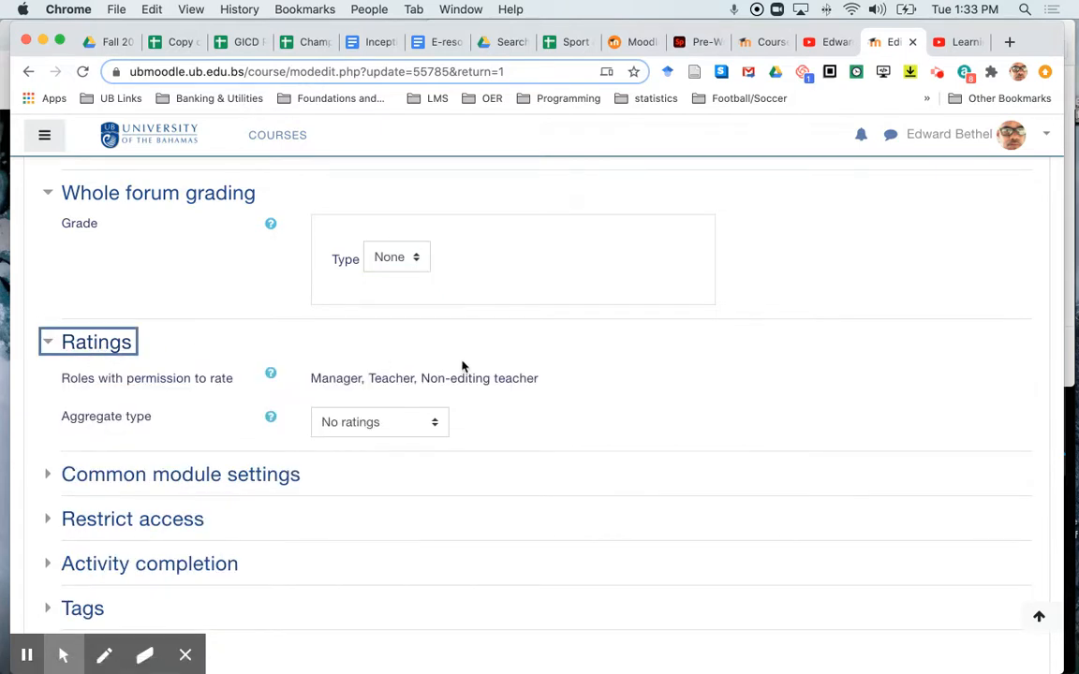
click(418, 421)
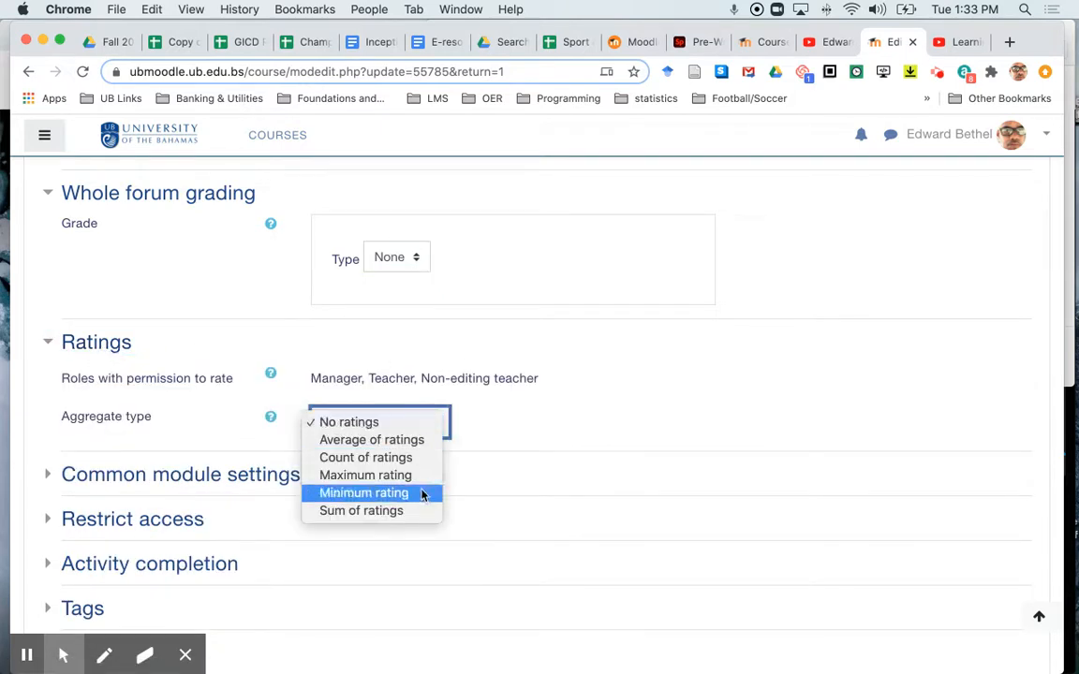
click(452, 357)
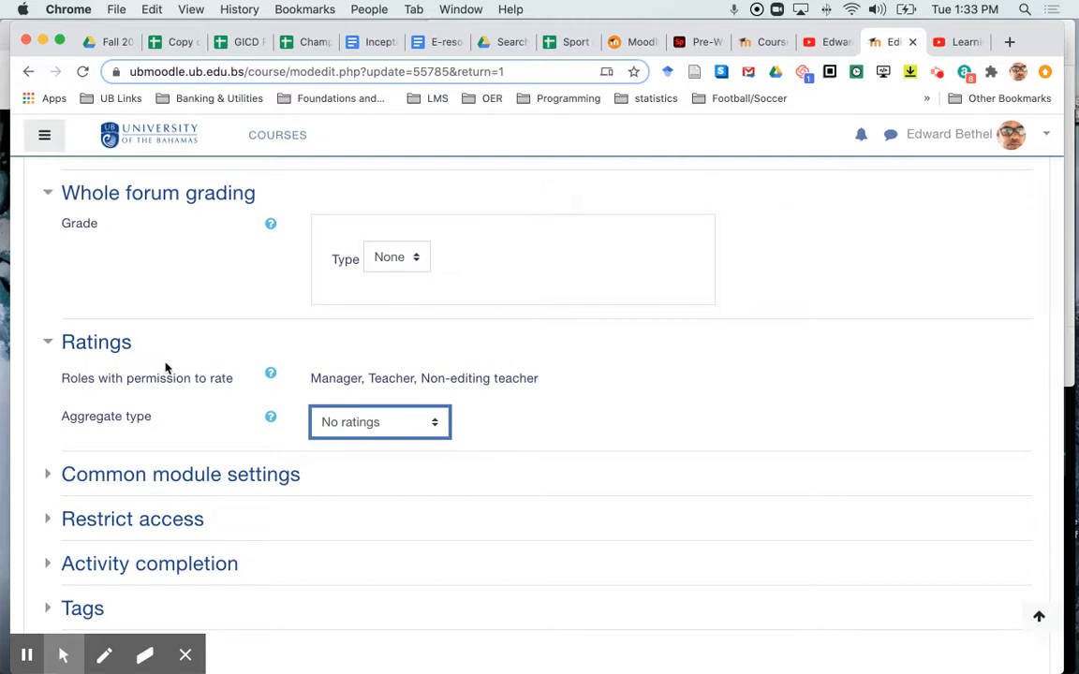
click(119, 349)
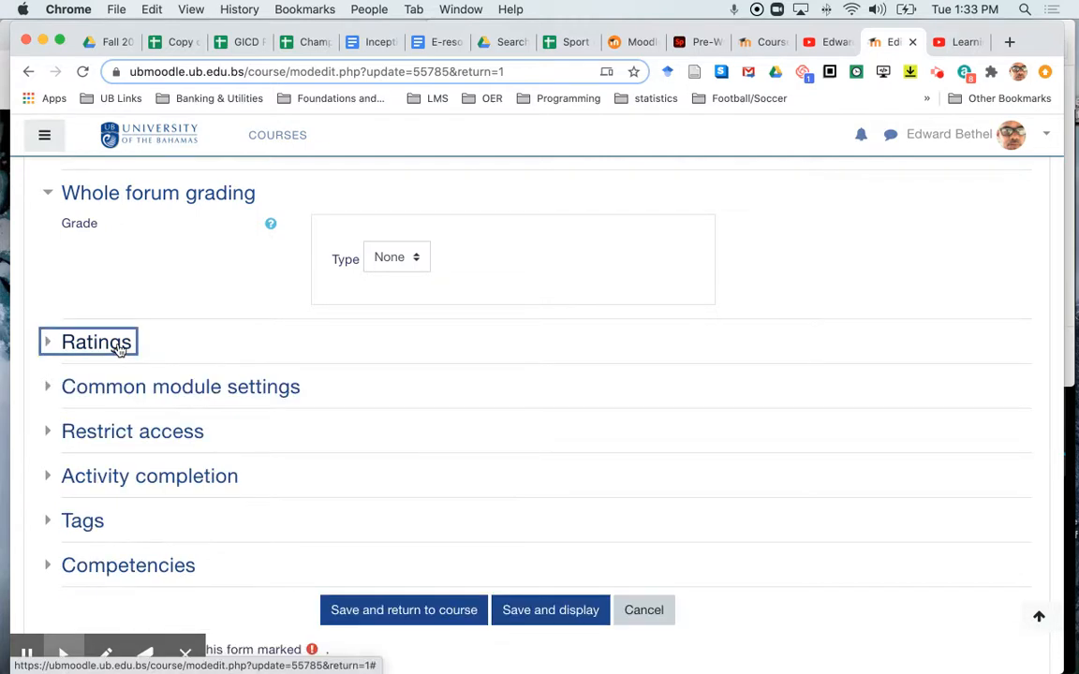
click(119, 348)
click(119, 348)
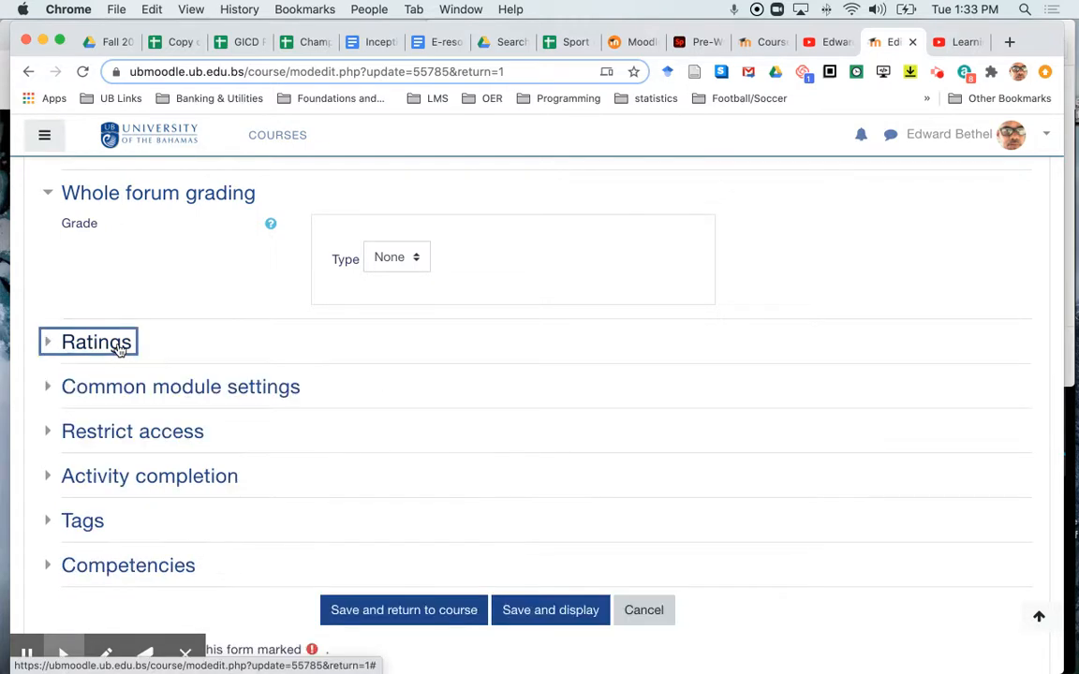
Step: Review the common module settings and save the forum settings, displaying the forum
click(154, 389)
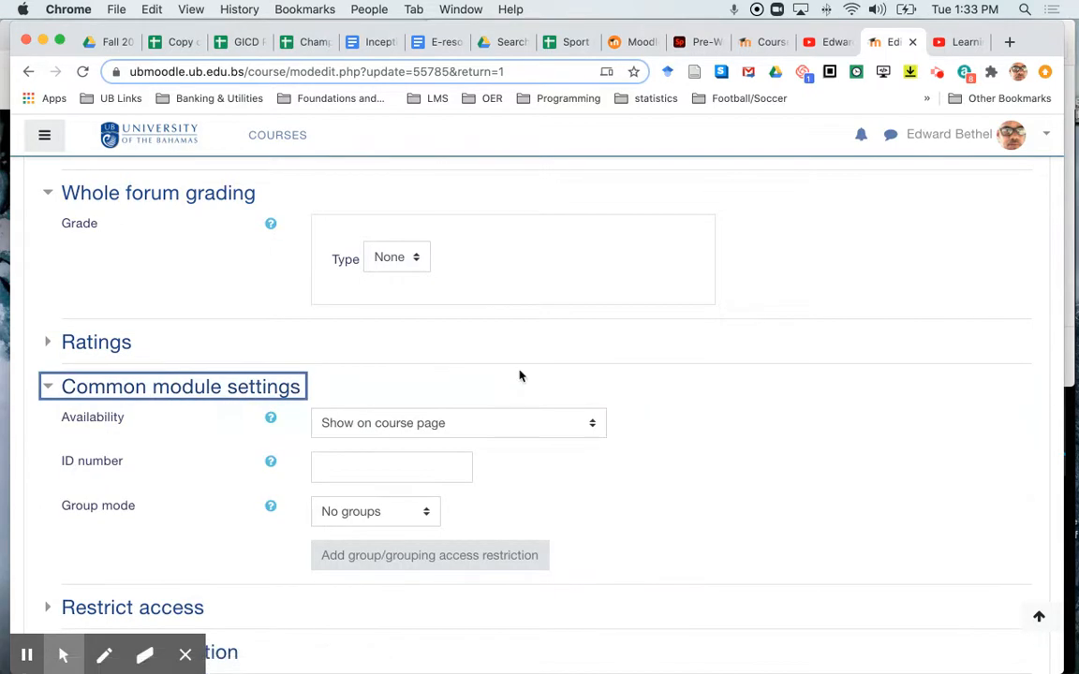
click(227, 391)
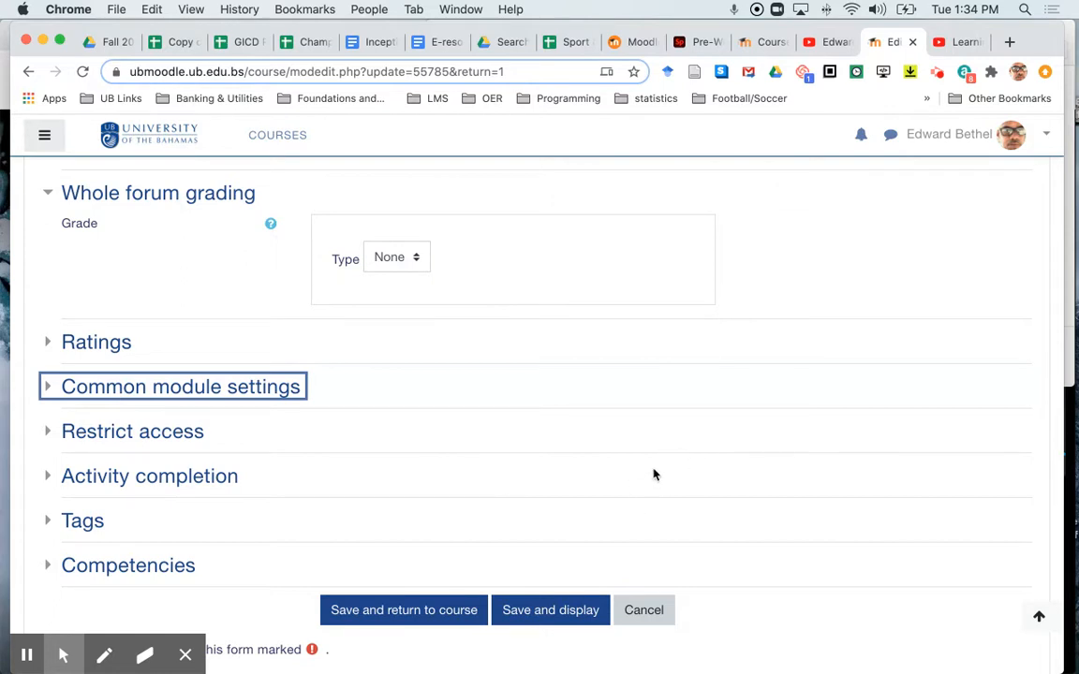
click(549, 610)
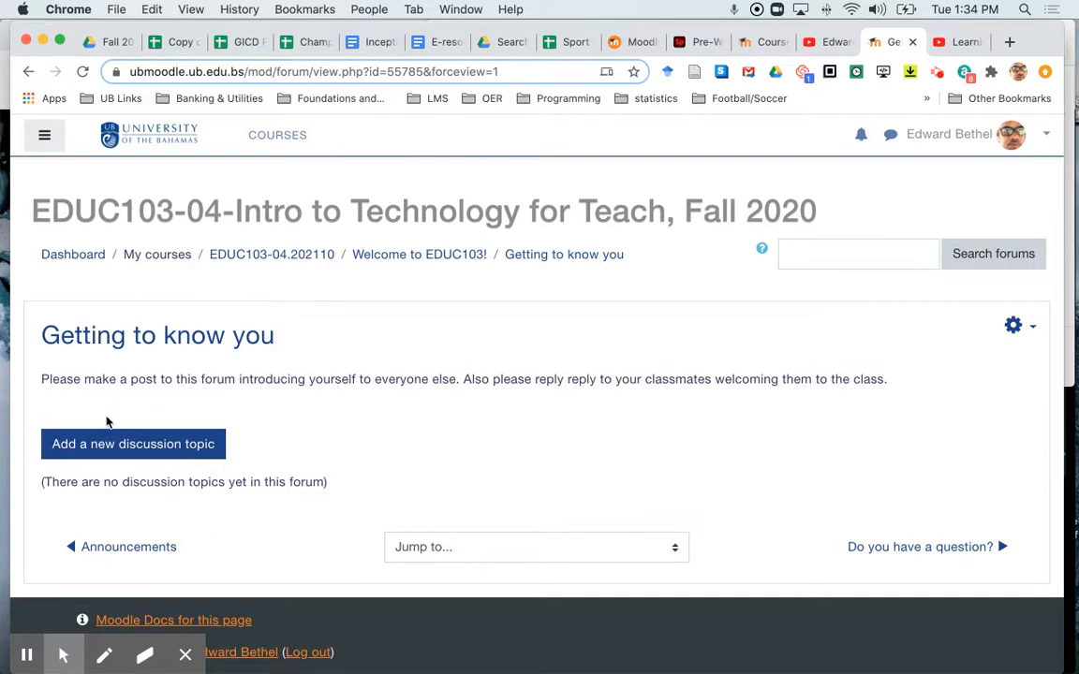
Step: Start a new discussion topic with the subject Hello and Welcome! I'm followed by the instructor's name
click(175, 449)
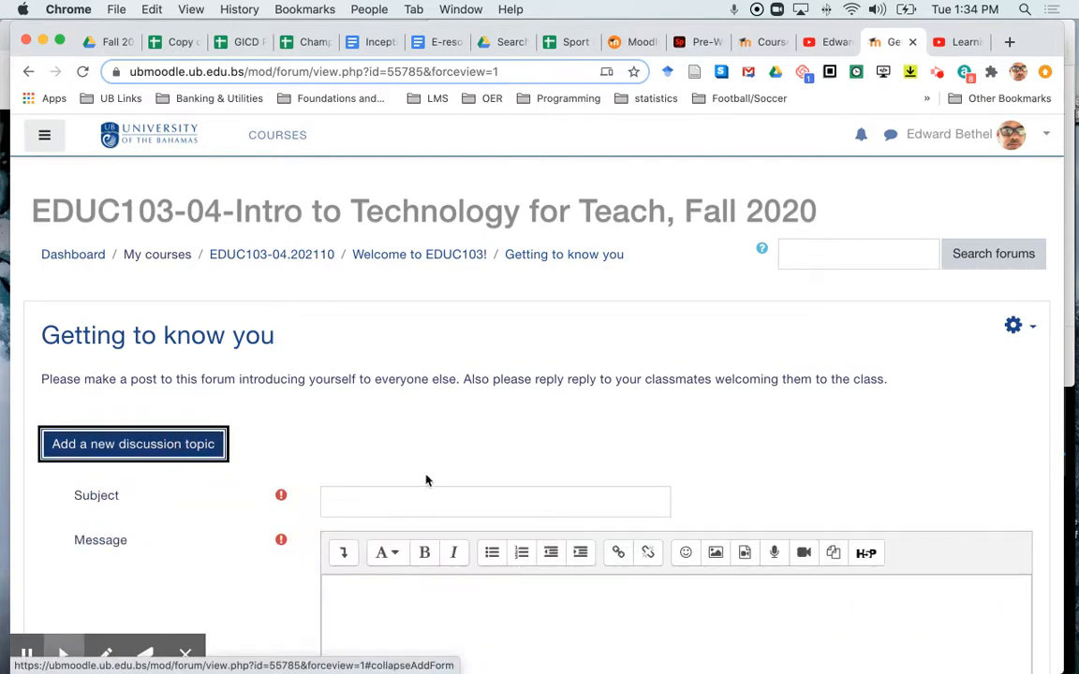
click(415, 505)
text(Hello)
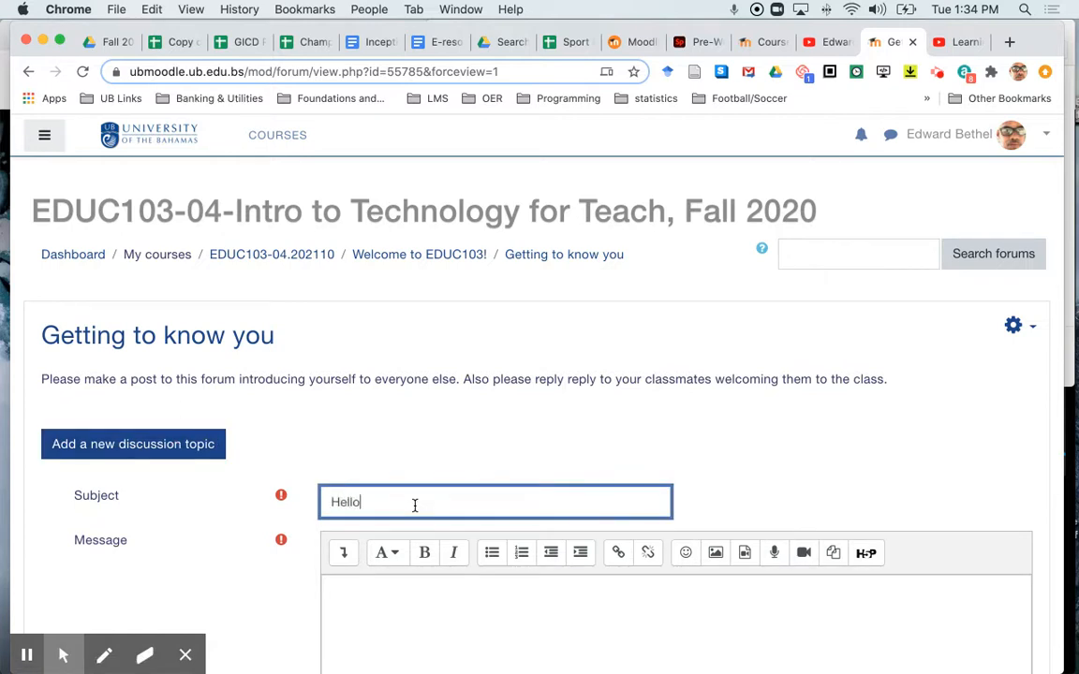
text( and Welcome! )
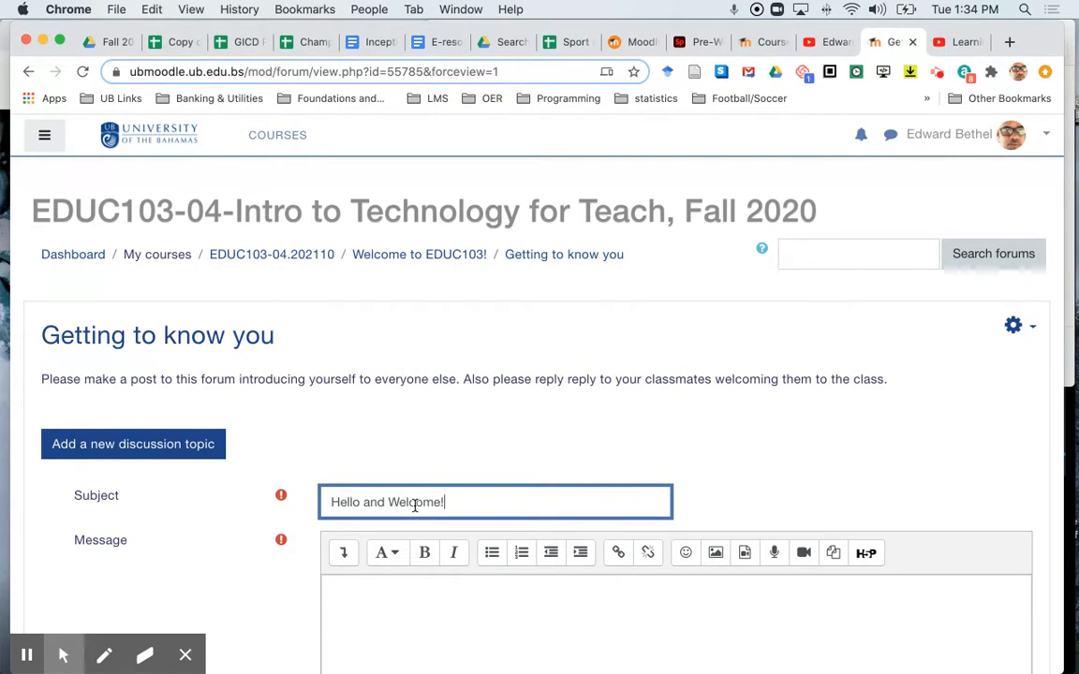
text(I'm Dr. Bethel)
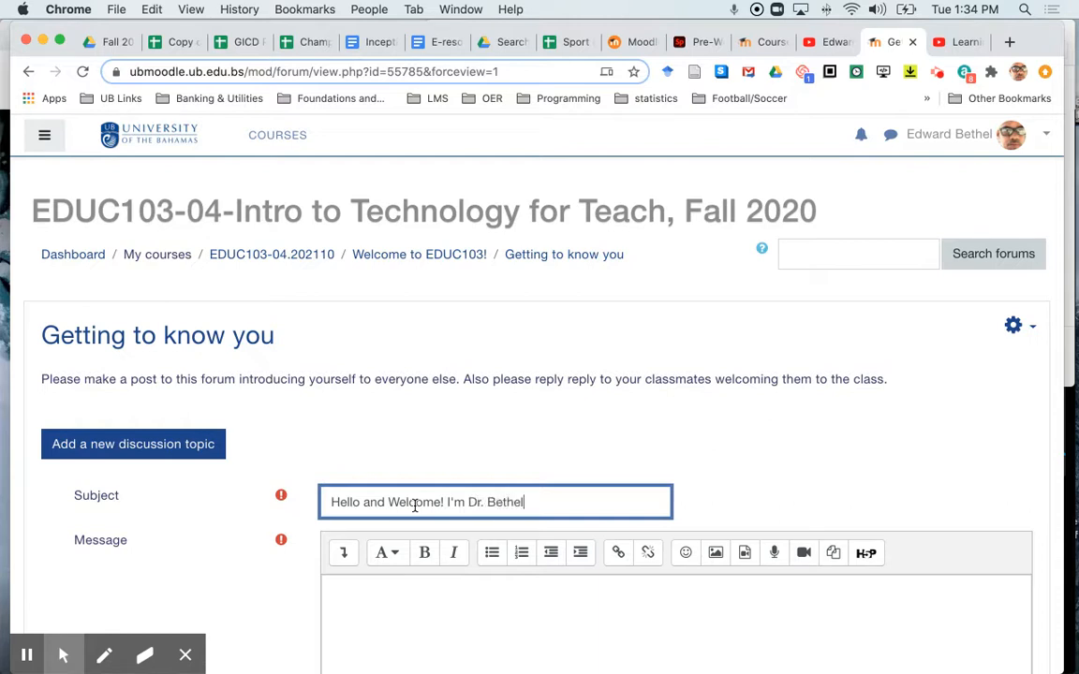
Step: Write the message's first paragraph: Greetings everyone, a specialist in instructional technology who loves cycling and soccer outside of work
click(368, 616)
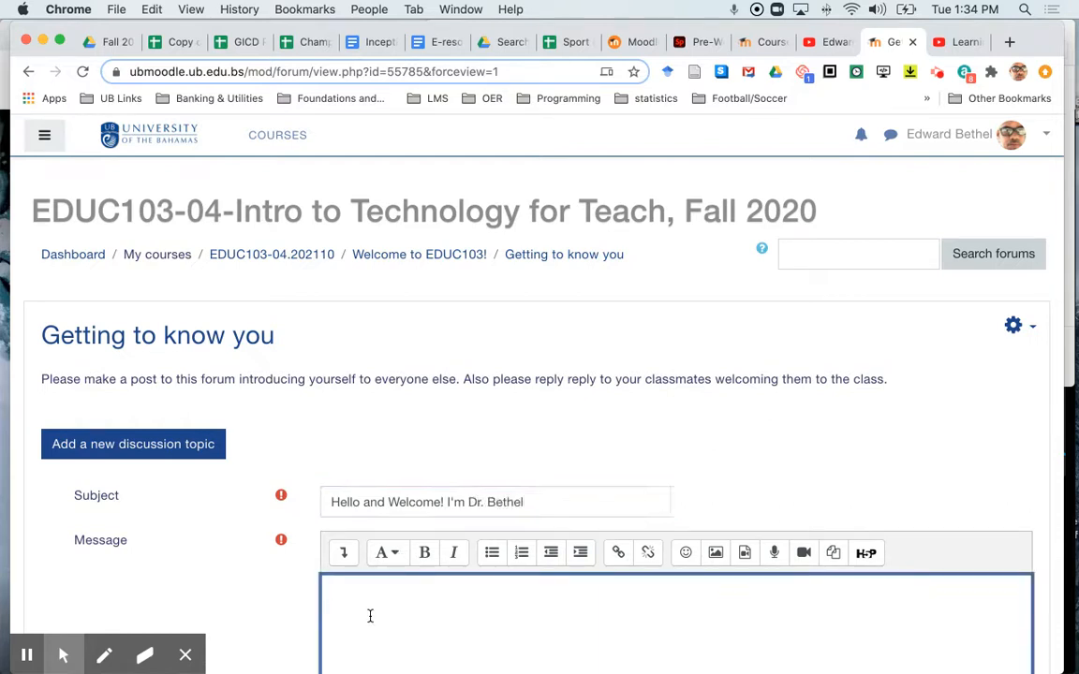
scroll(248, 530, down, 4)
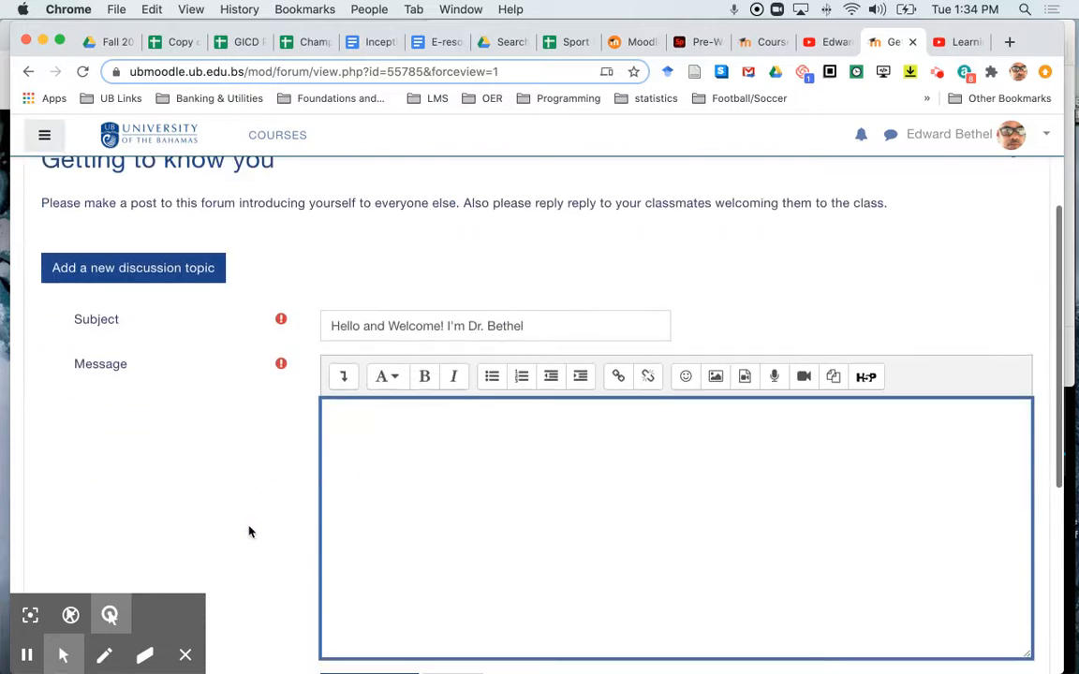
scroll(248, 531, down, 2)
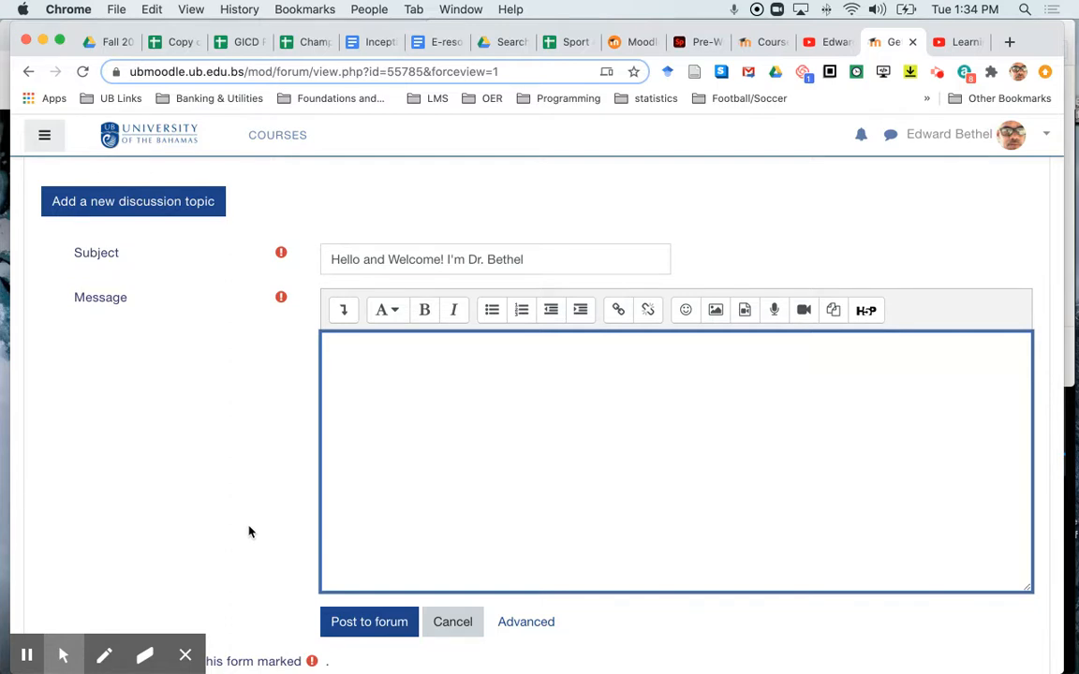
text(Greetings every)
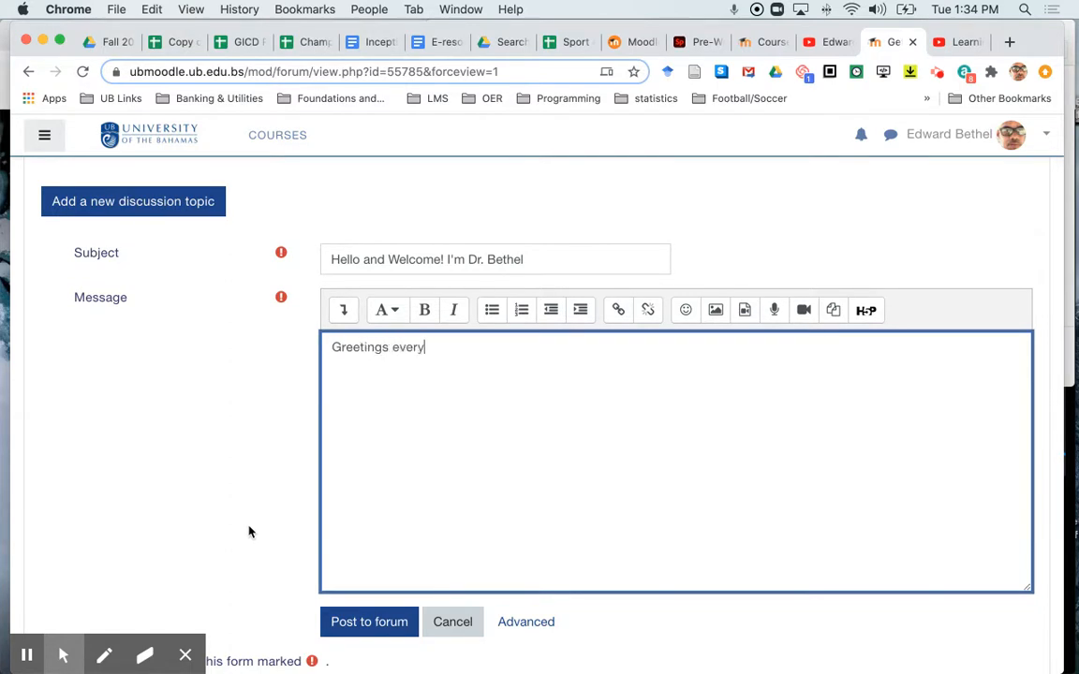
text(one. As you saw from t)
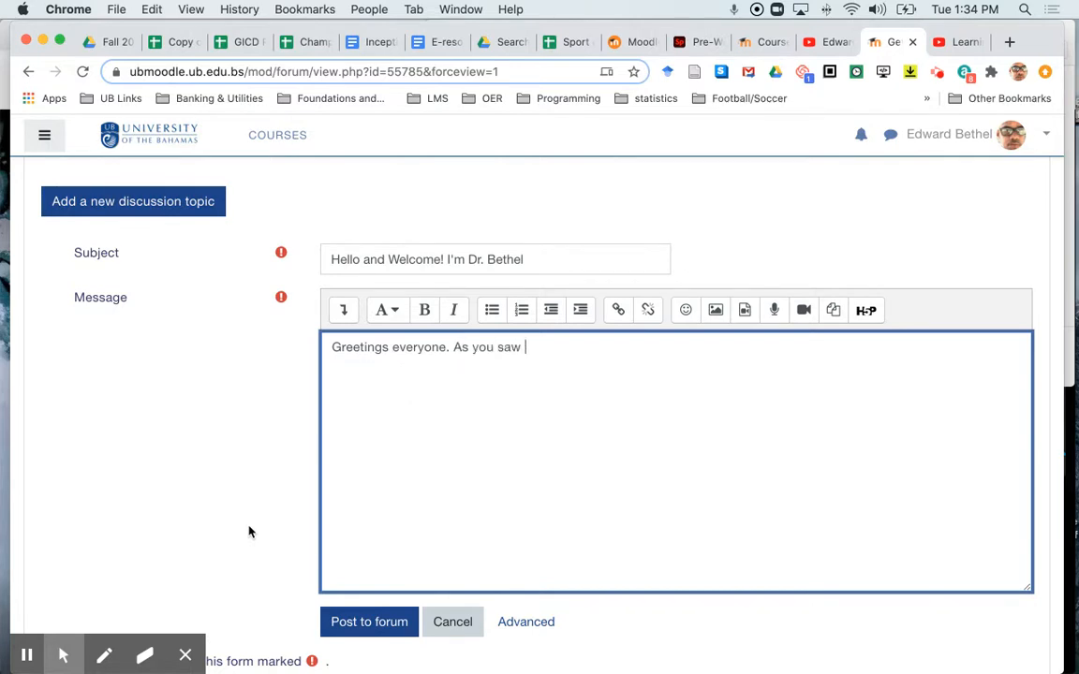
key(BackSpace)
text(my)
text( facby)
key(BackSpace)
key(BackSpace)
text(ulty profile, I a)
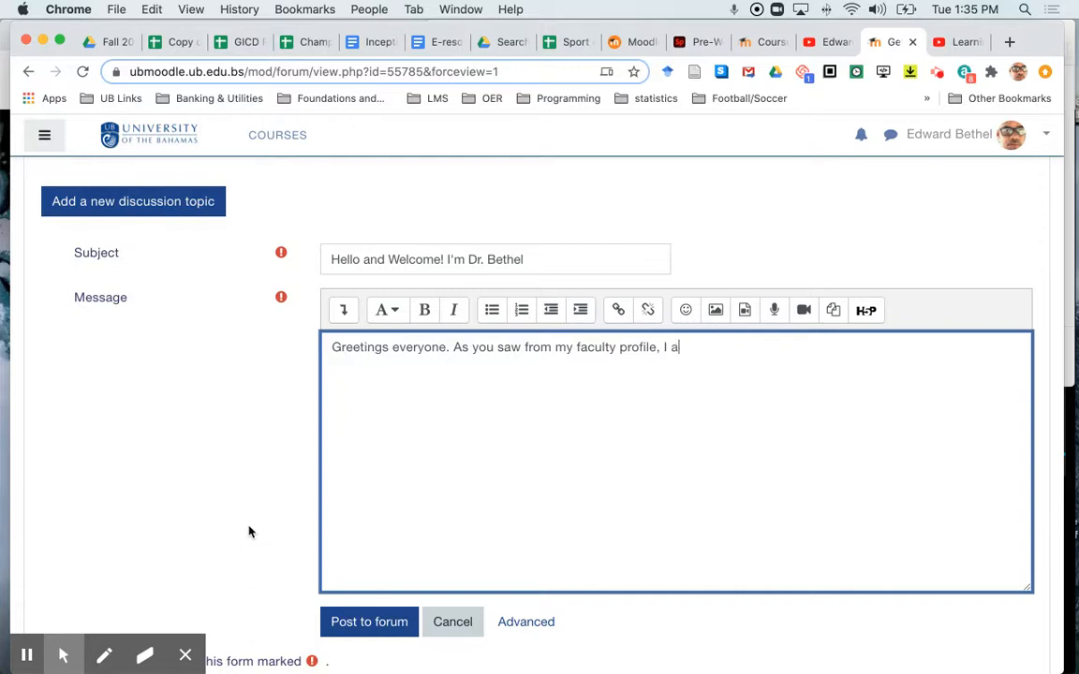
text(m a specialist in )
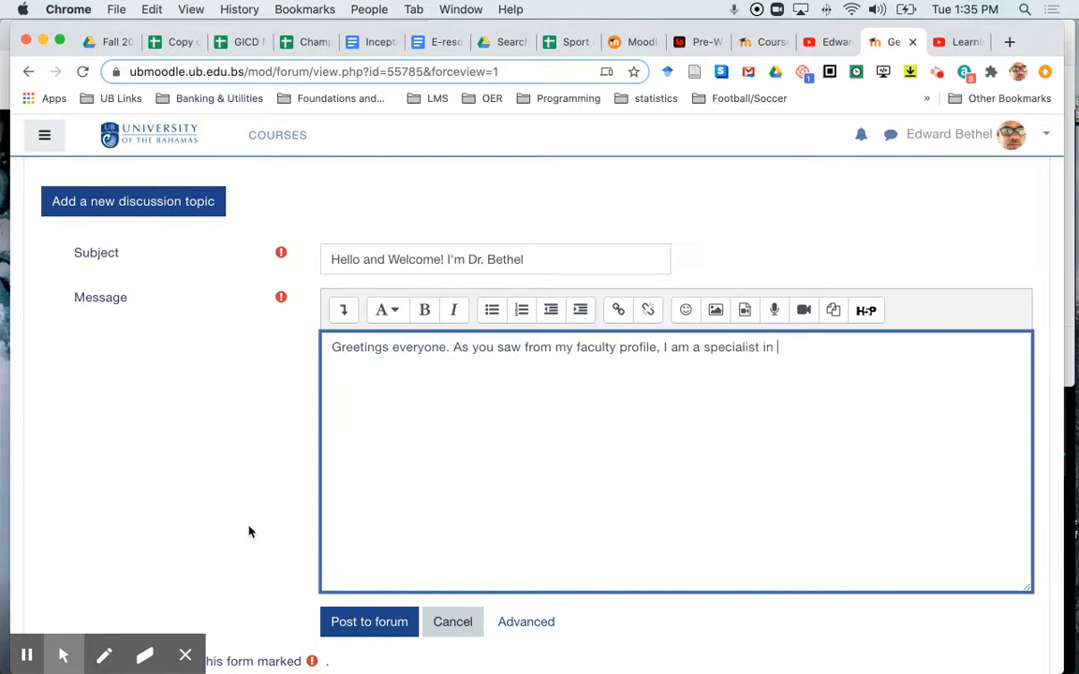
text(instructional technoloby,)
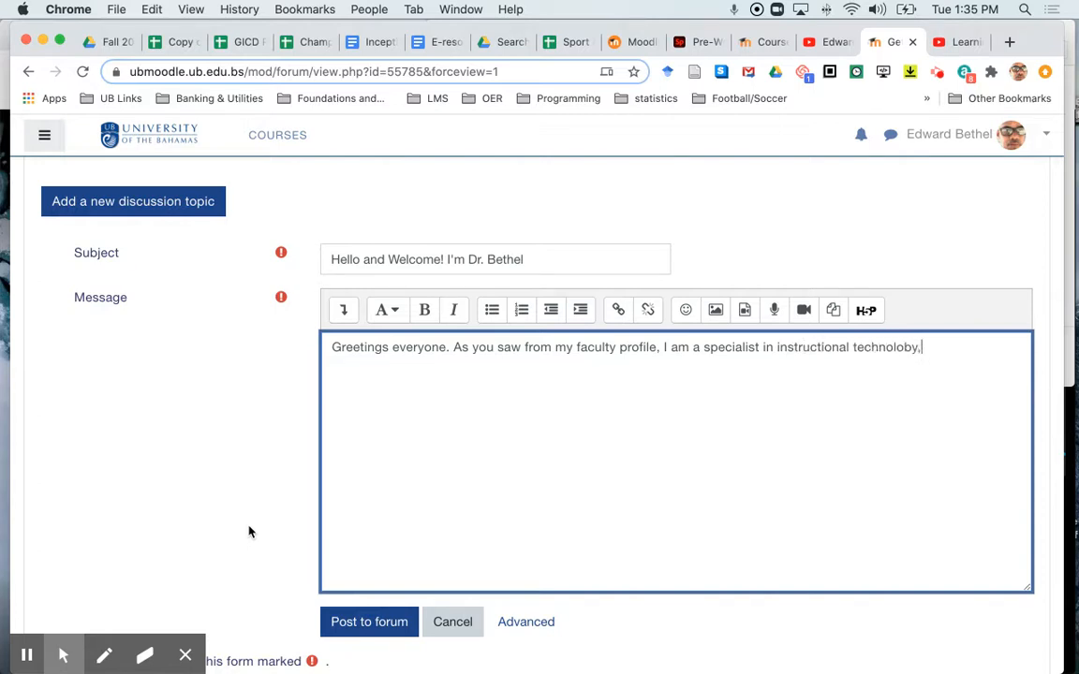
text(y)
key(BackSpace)
key(BackSpace)
text(gy, but outside of)
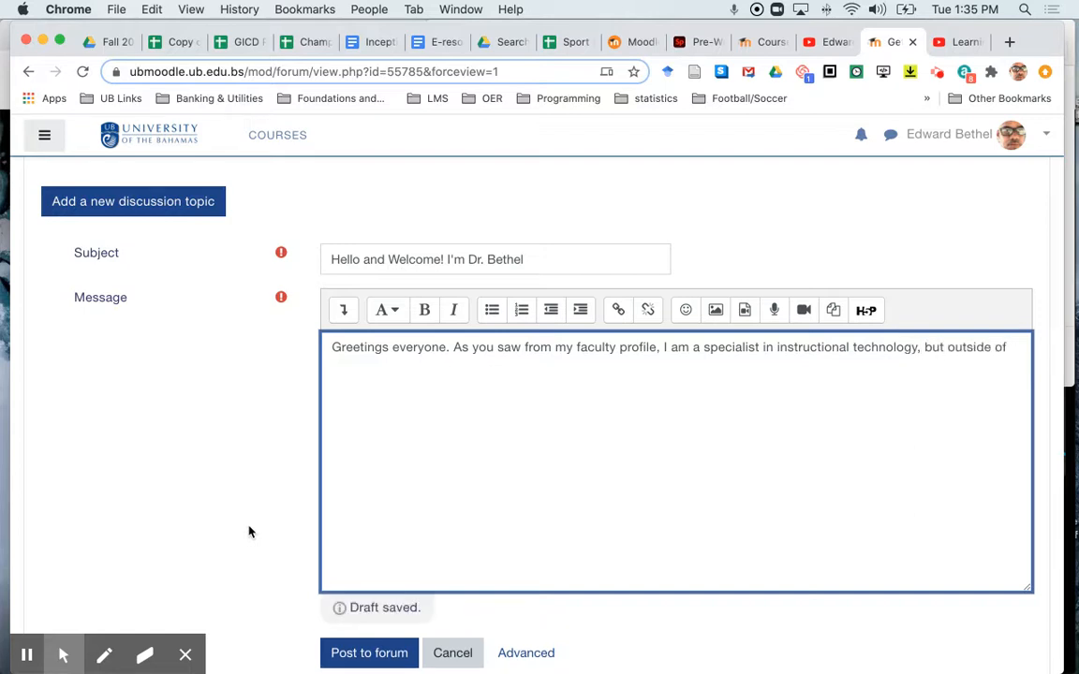
text( work, I love cy )
text(l)
key(BackSpace)
key(BackSpace)
text(cling, I love soccer)
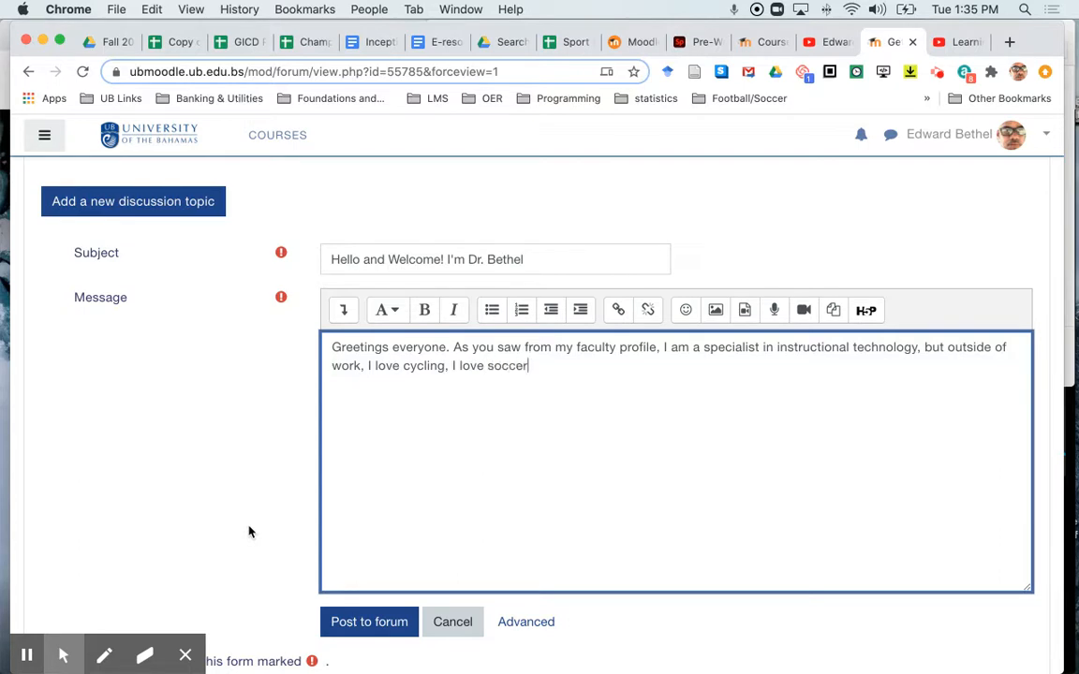
text(have been teaching for )
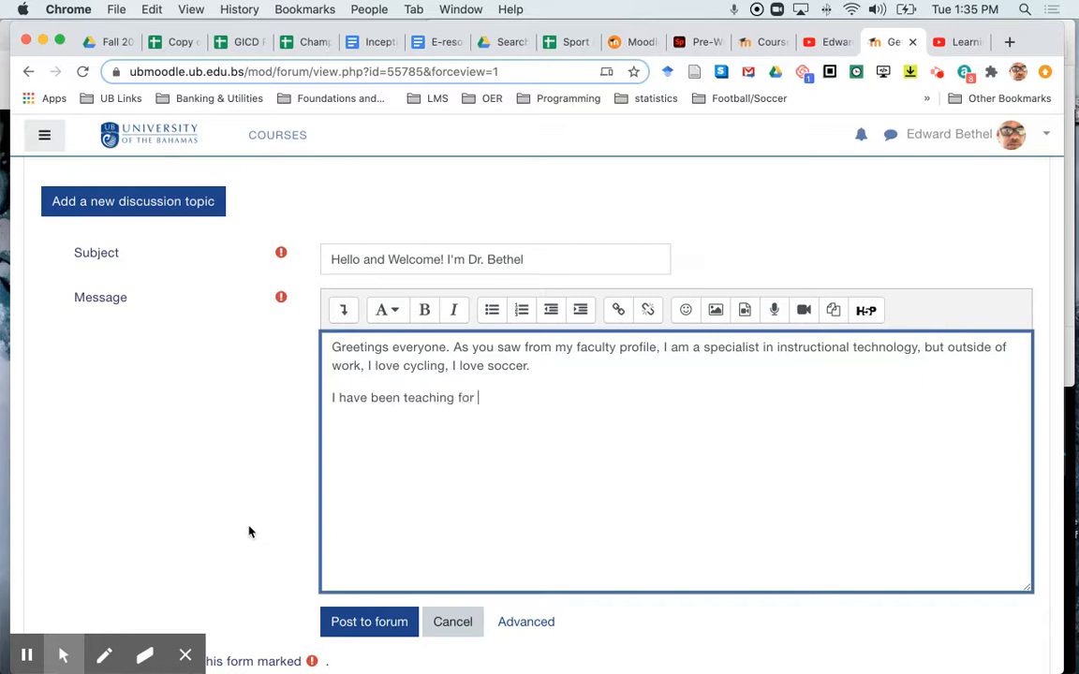
text(almost)
text( tyhe)
Step: Add a paragraph: I have been teaching for almost thirty years and I am as excited about it as I was on my first day!
key(BackSpace)
key(BackSpace)
text(irty years and I am as)
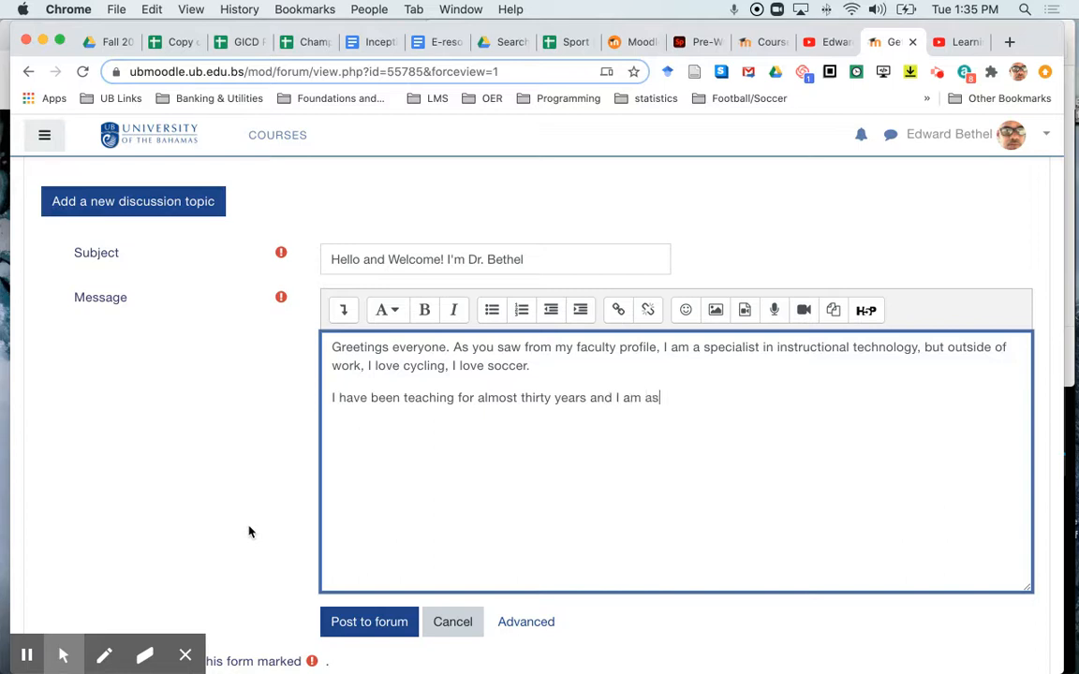
text( excited about it as I was on my )
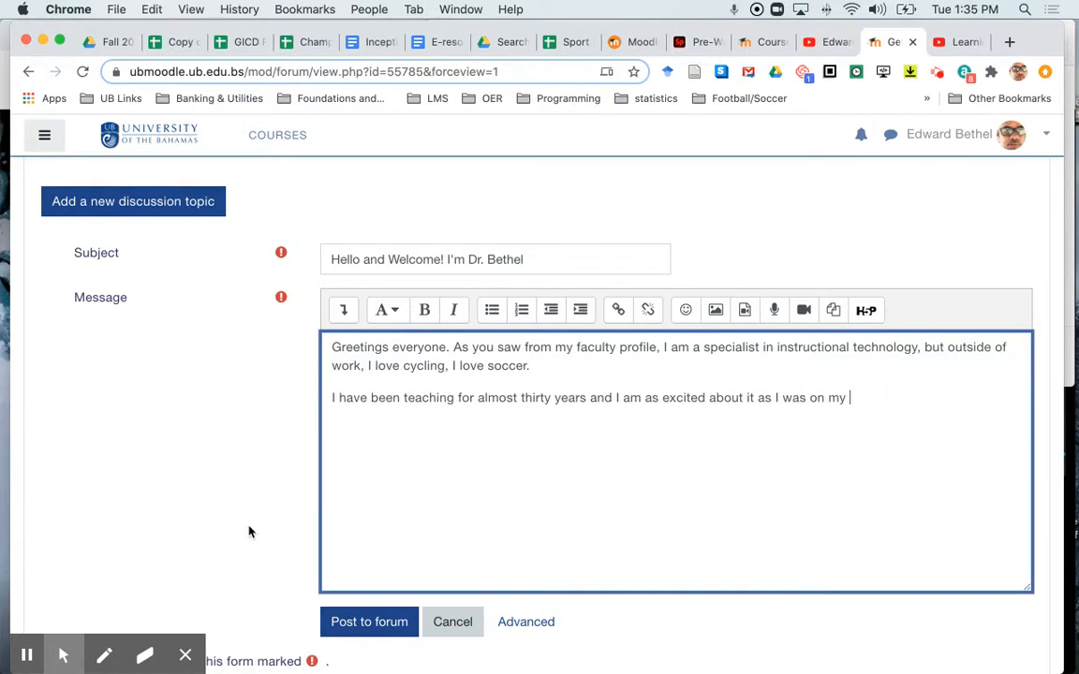
text(first day)
Step: Add a final paragraph asking readers to tell a little about themselves, and post the topic to the forum
text(would love to )
text(hear)
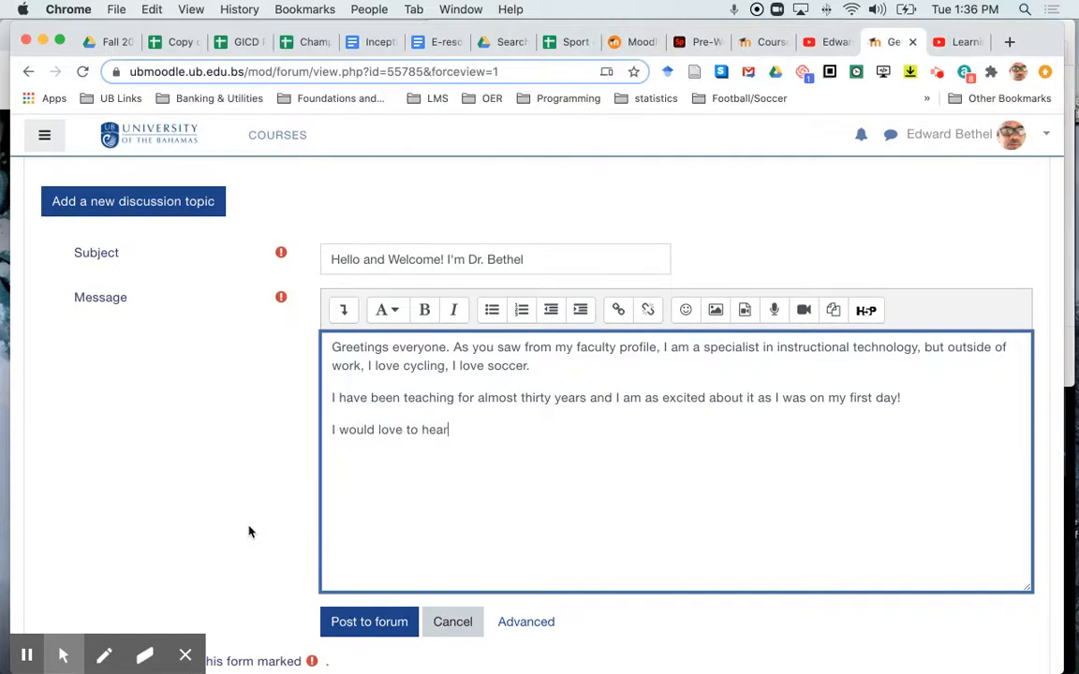
text( from you - tell me a little abougt)
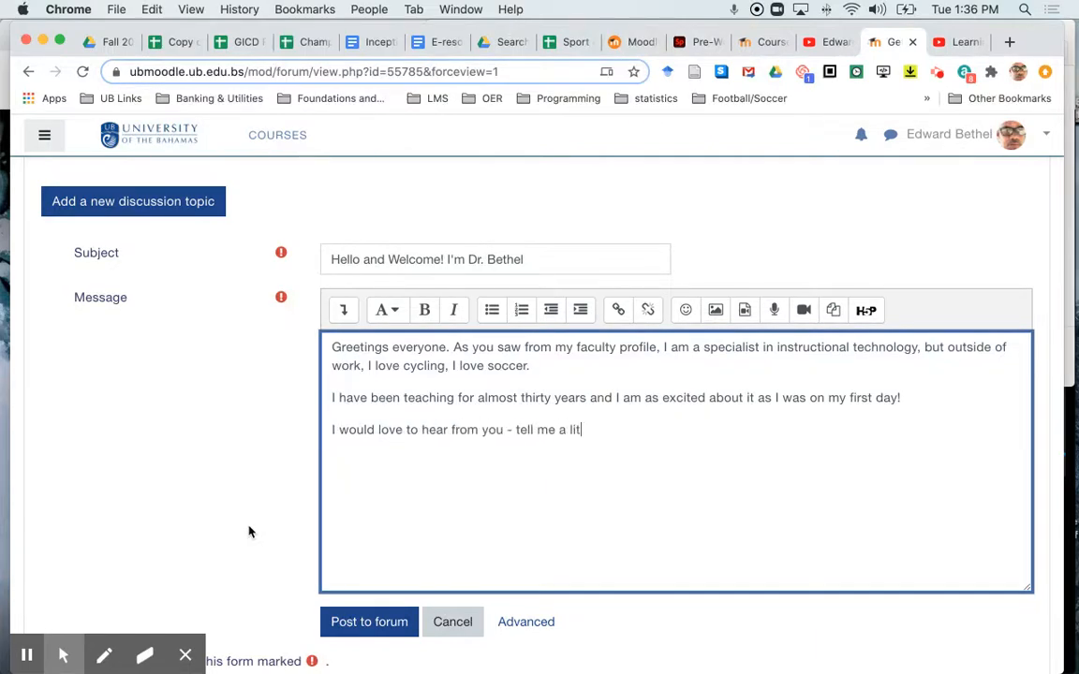
key(BackSpace)
key(BackSpace)
text(yourself.)
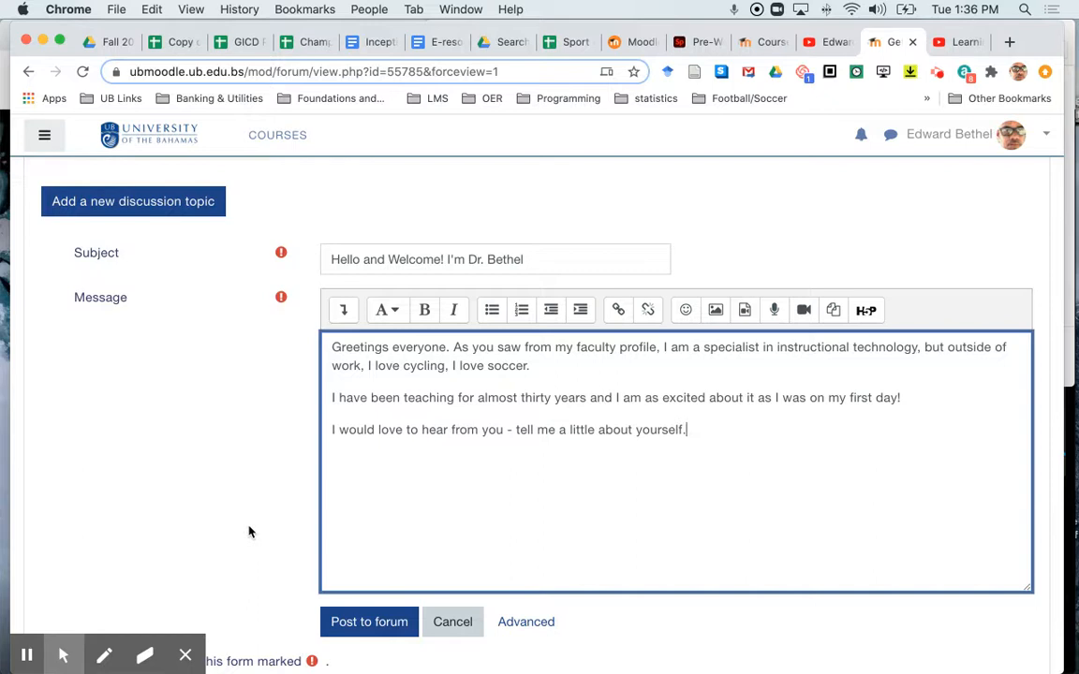
click(353, 624)
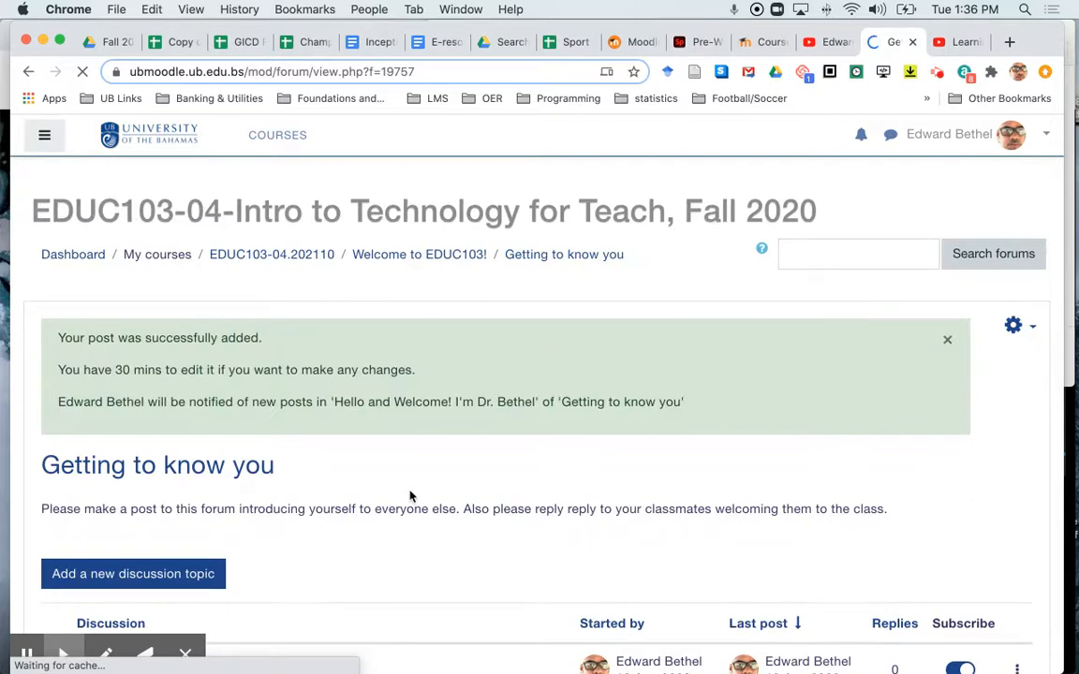
Step: Open the newly posted discussion to view it
scroll(409, 496, down, 5)
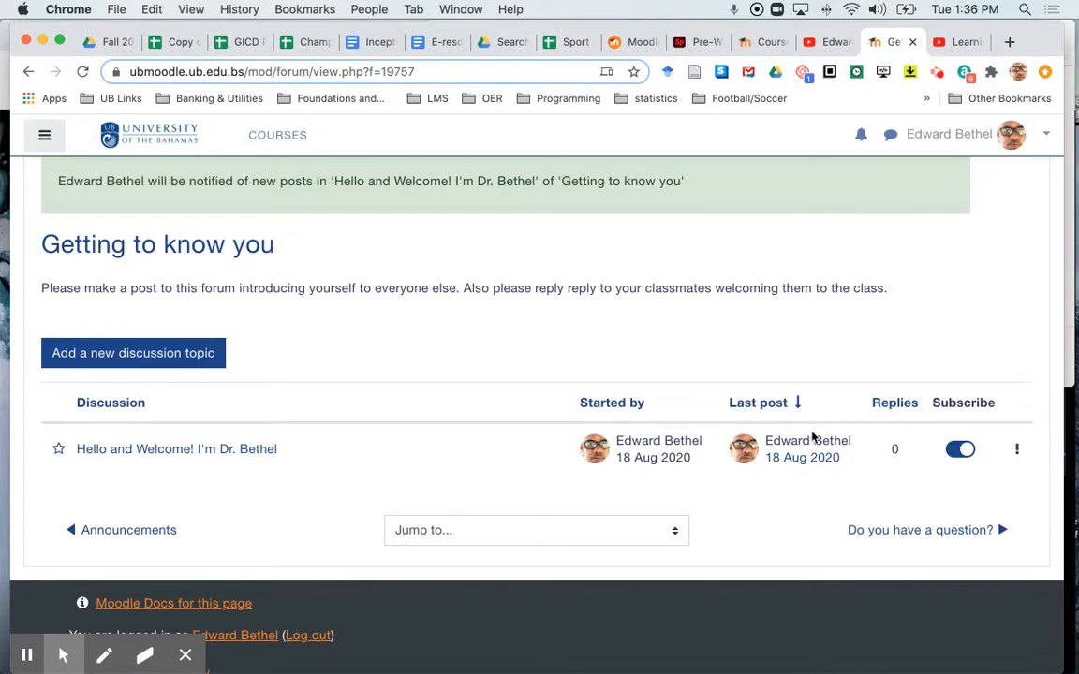
click(223, 450)
scroll(469, 414, down, 3)
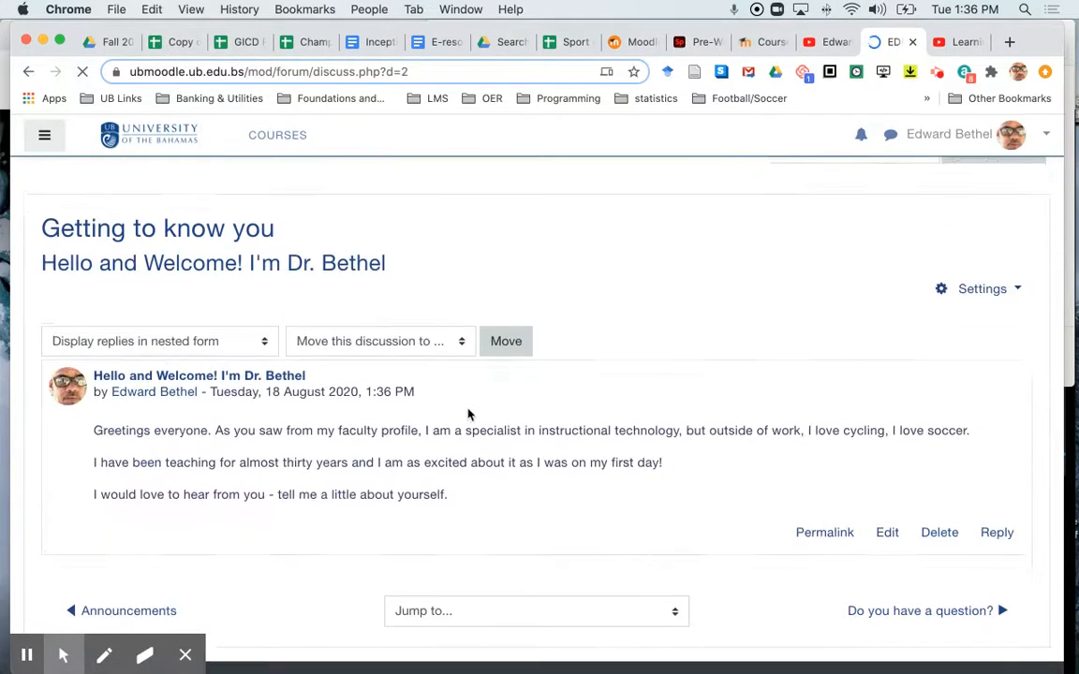
Step: Go back from the posted discussion to the Getting to know you forum's discussion list
scroll(468, 414, down, 3)
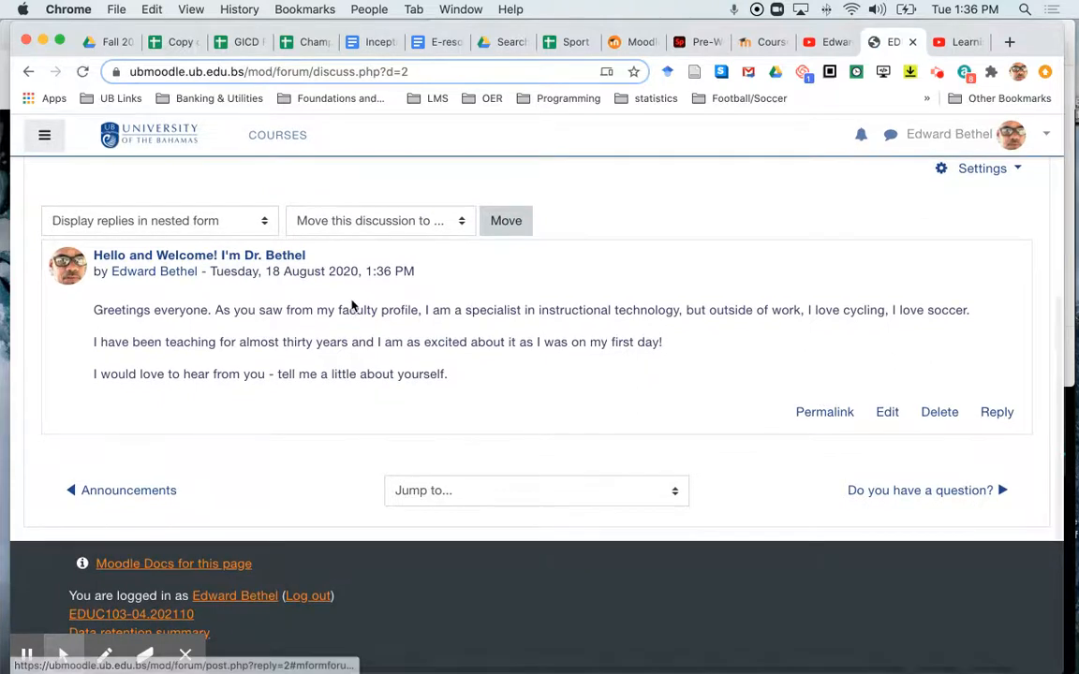
scroll(353, 305, up, 5)
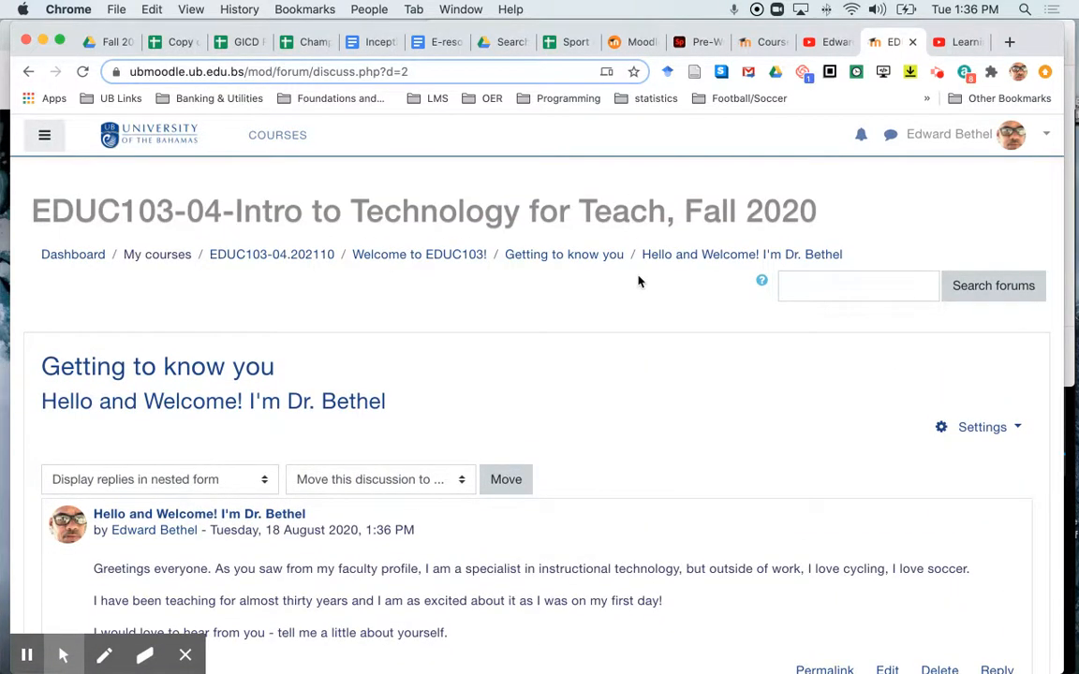
click(722, 256)
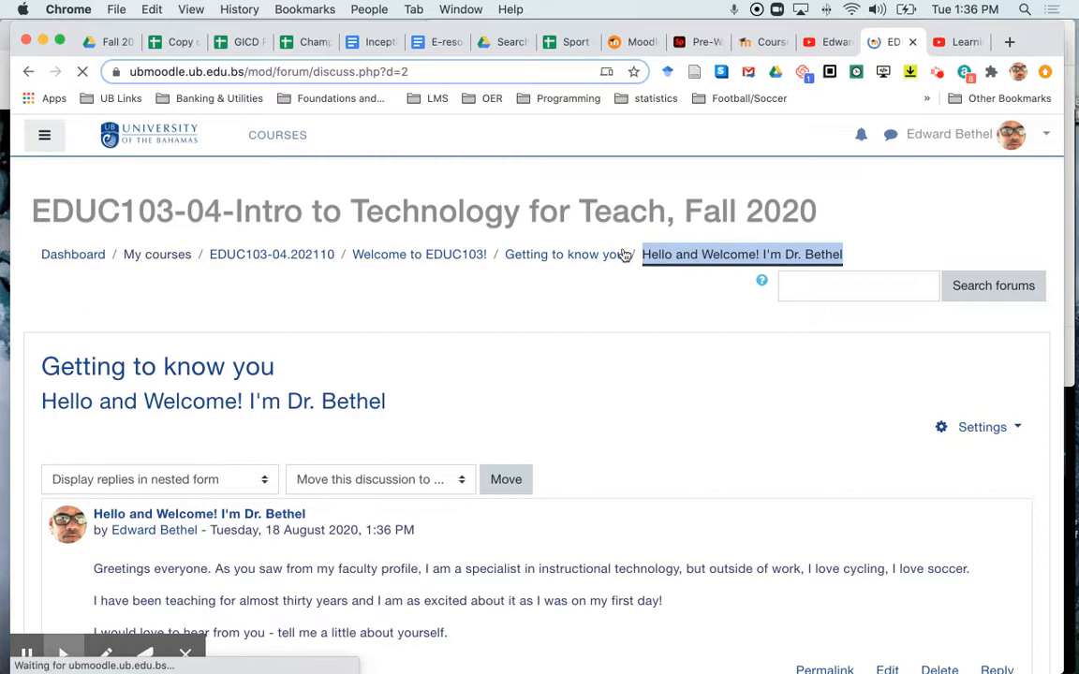
click(559, 256)
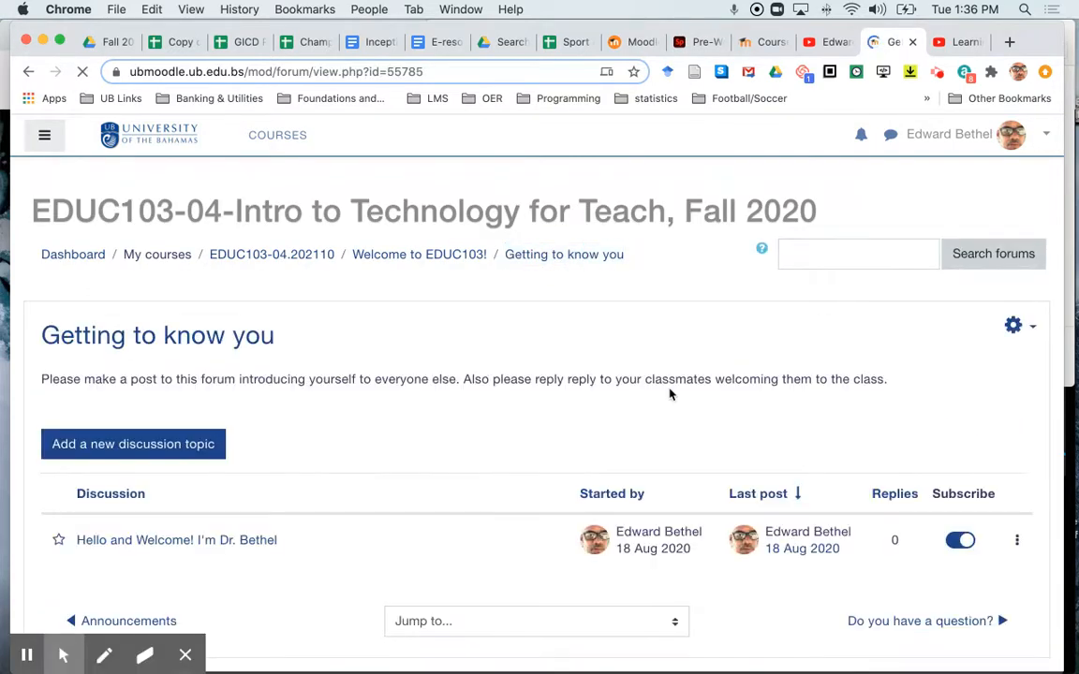
Step: Return to the course page's Welcome to EDUC103! section and browse down through the course modules
scroll(670, 394, down, 3)
scroll(452, 329, up, 3)
click(420, 256)
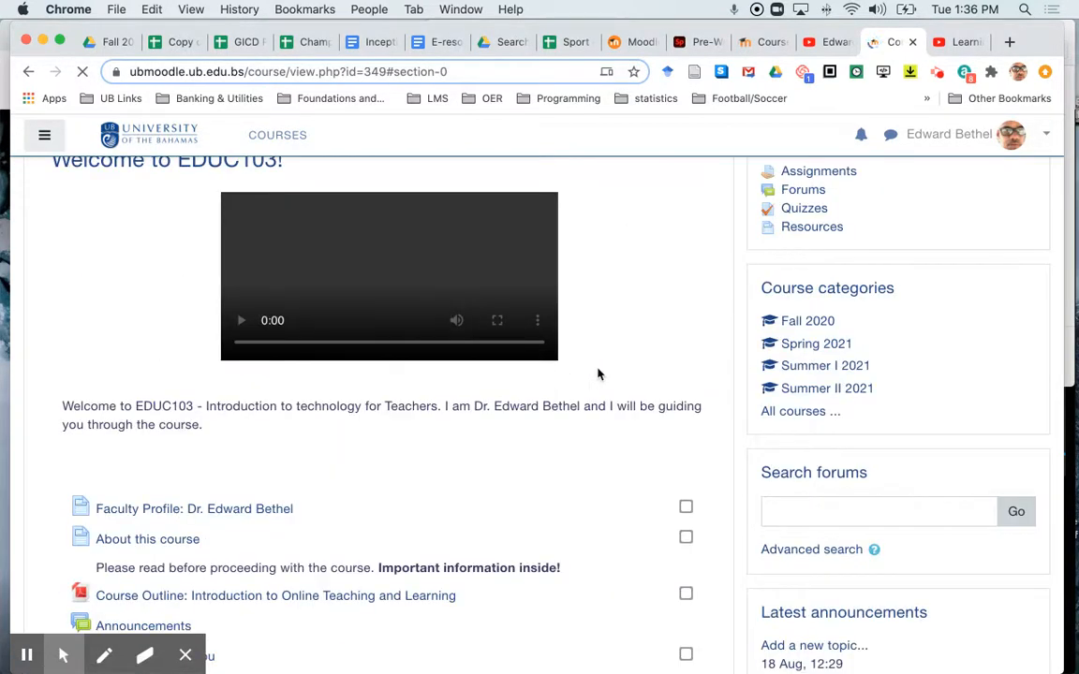
scroll(640, 481, down, 10)
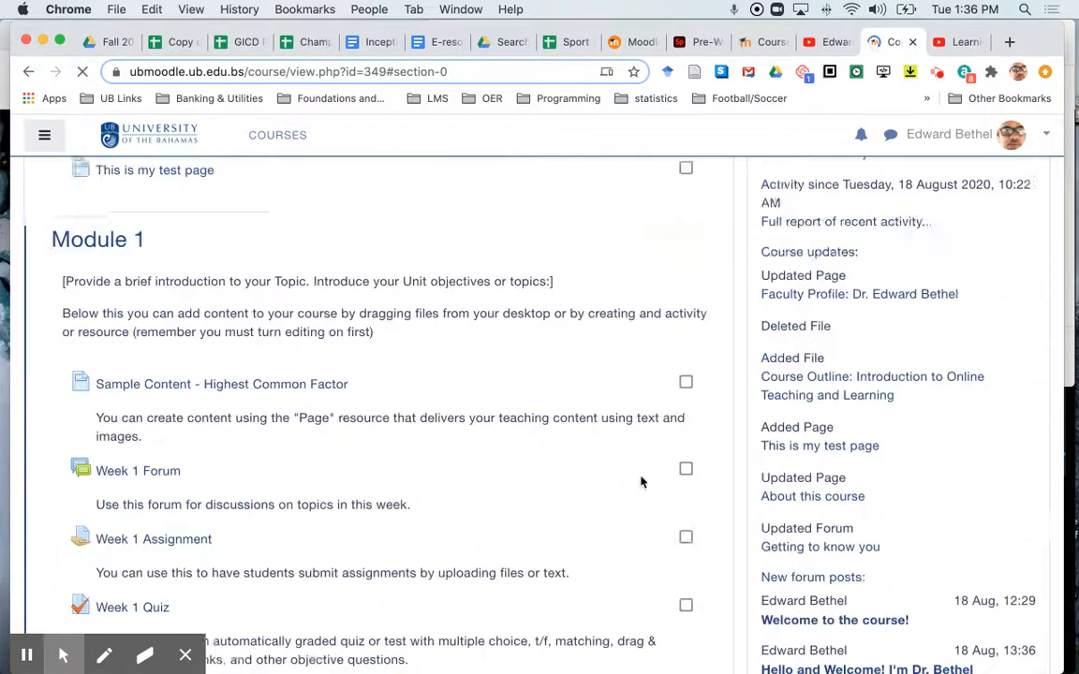